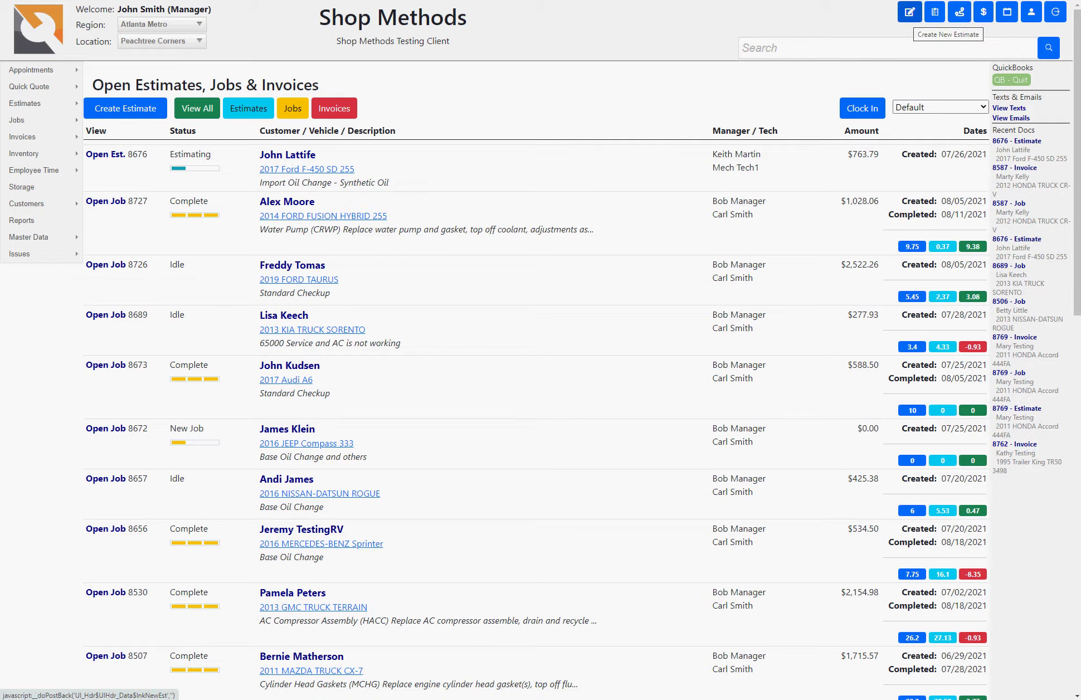
Step: Start a new estimate and attach an existing customer found by typing part of their name
{"action": "left_click", "coordinate": [909, 11]}
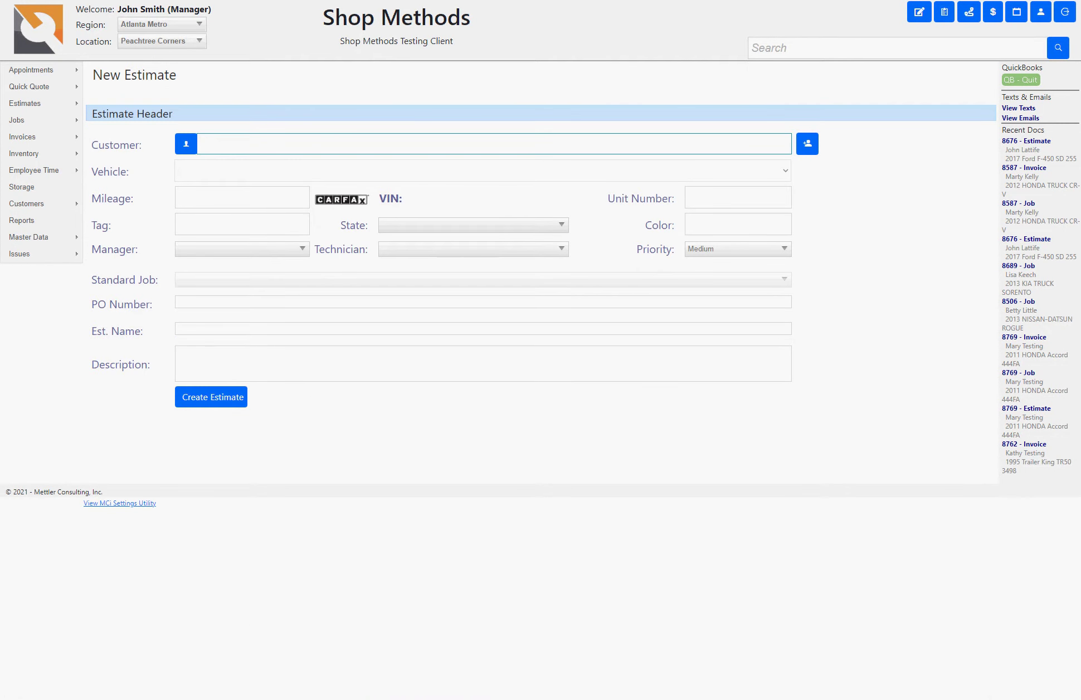
{"action": "type", "text": "kee"}
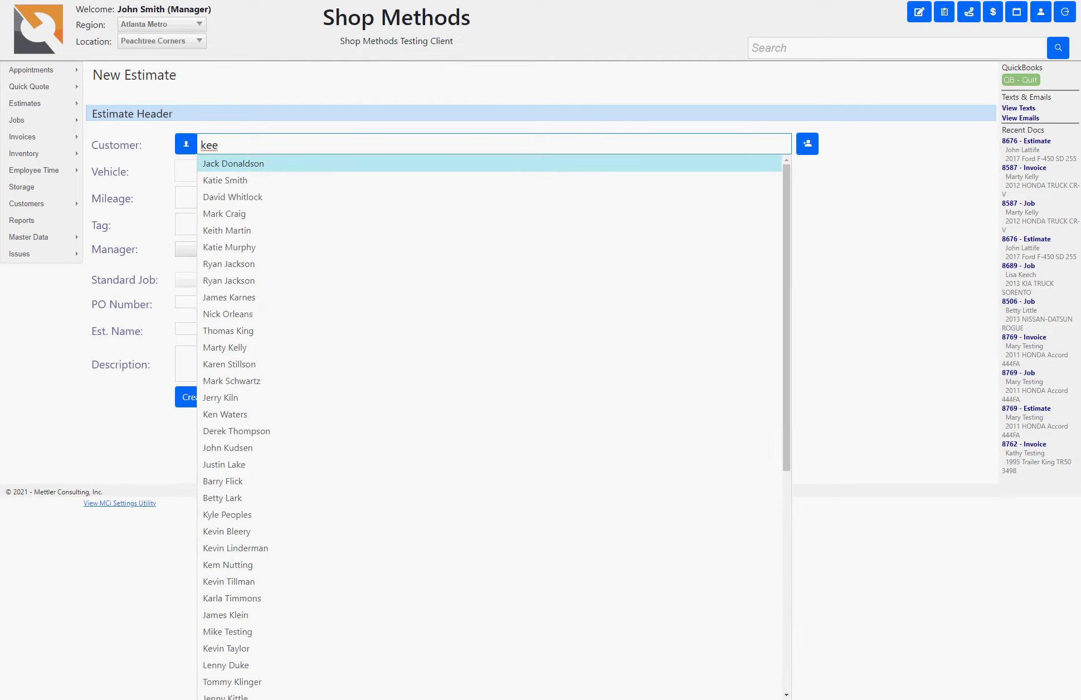
{"action": "key", "text": "BackSpace"}
{"action": "type", "text": "lly"}
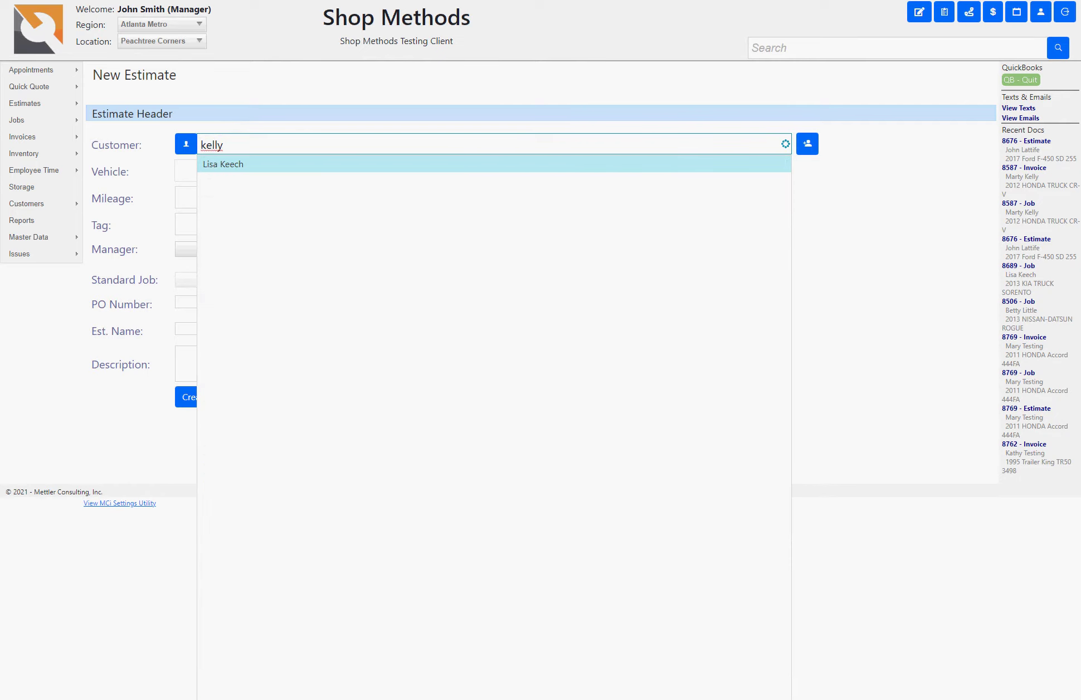
{"action": "key", "text": "BackSpace"}
{"action": "key", "text": "BackSpace"}
{"action": "key", "text": "BackSpace"}
{"action": "key", "text": "BackSpace"}
{"action": "key", "text": "BackSpace"}
{"action": "type", "text": "lisa"}
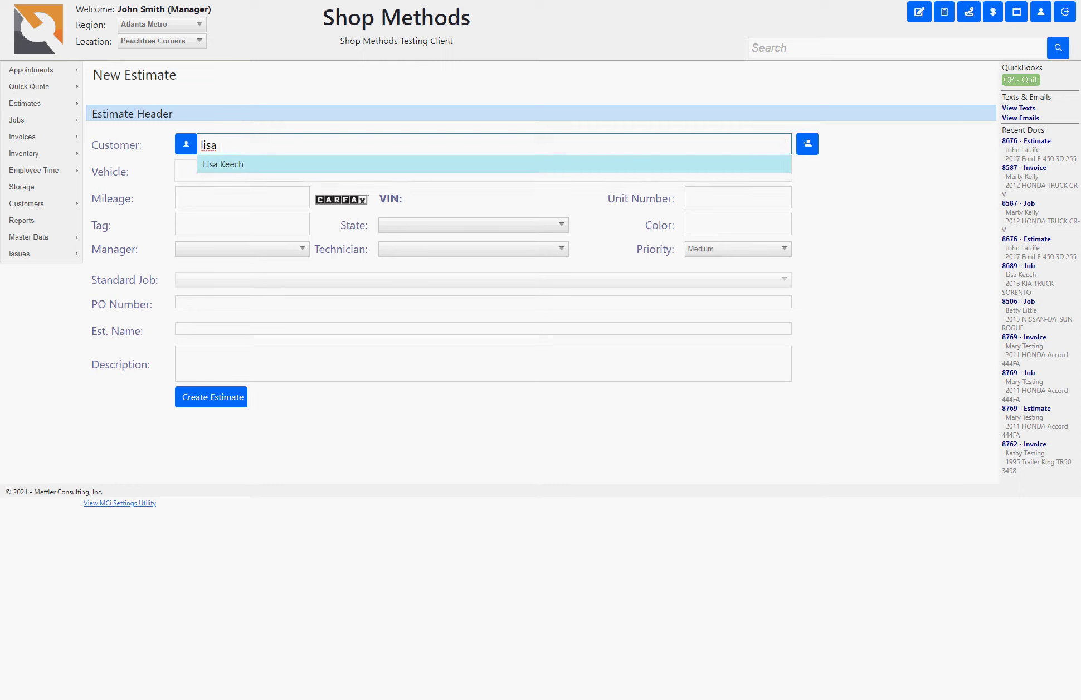
{"action": "key", "text": "Tab"}
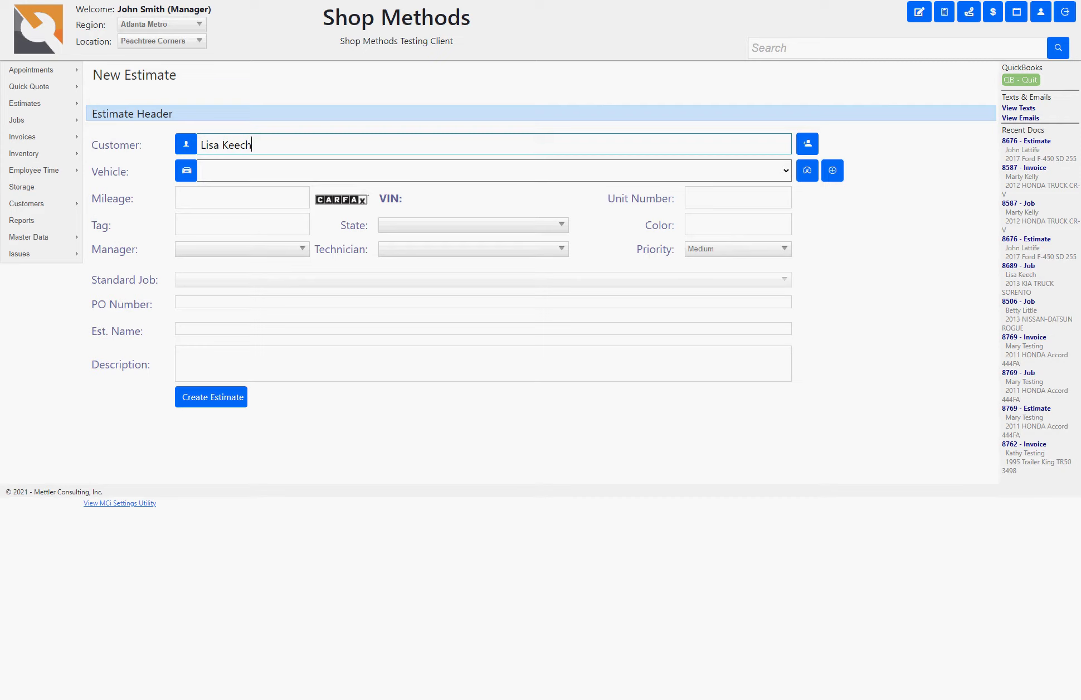
{"action": "left_click", "coordinate": [807, 144]}
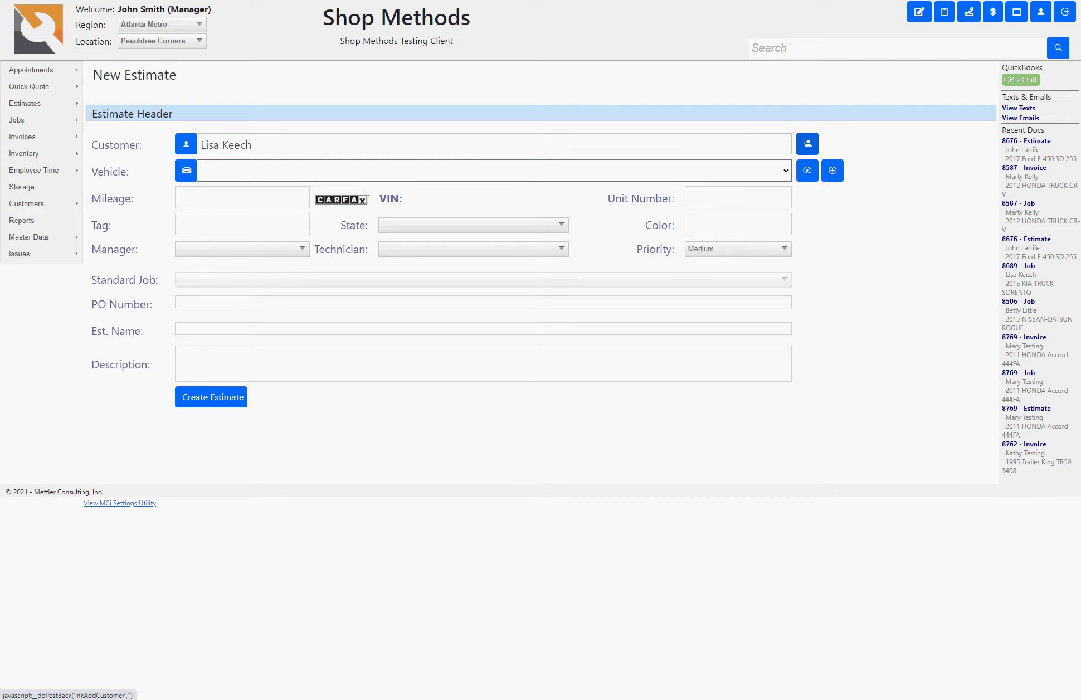
{"action": "key", "text": "alt+Down"}
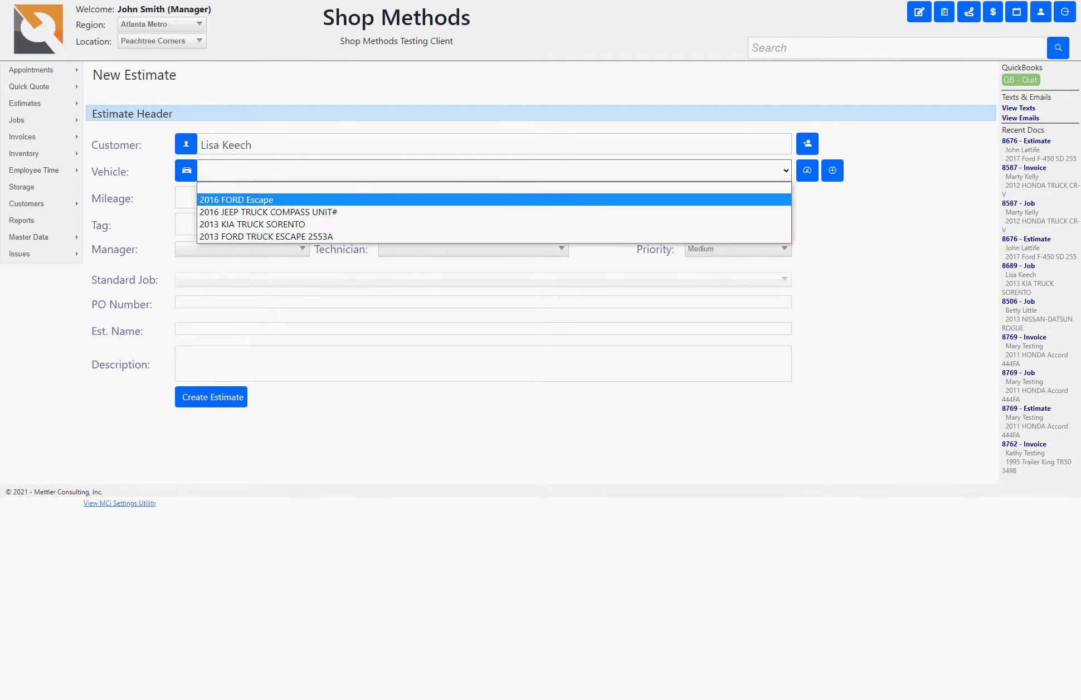
{"action": "key", "text": "Down"}
{"action": "key", "text": "Down"}
{"action": "key", "text": "Down"}
{"action": "key", "text": "Up"}
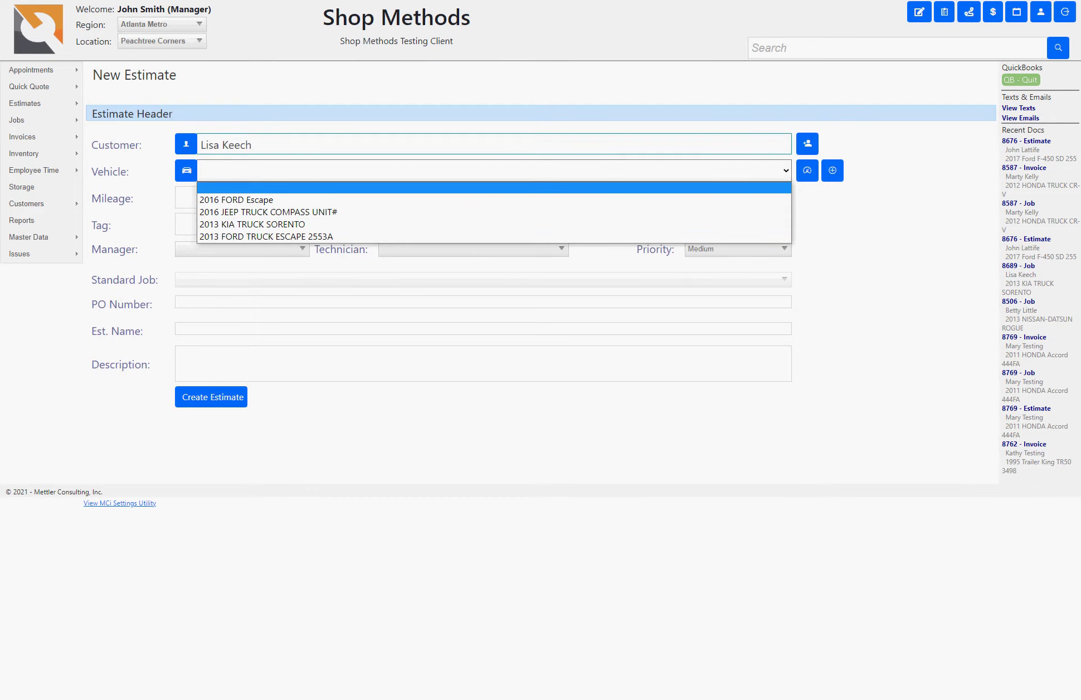
{"action": "key", "text": "Escape"}
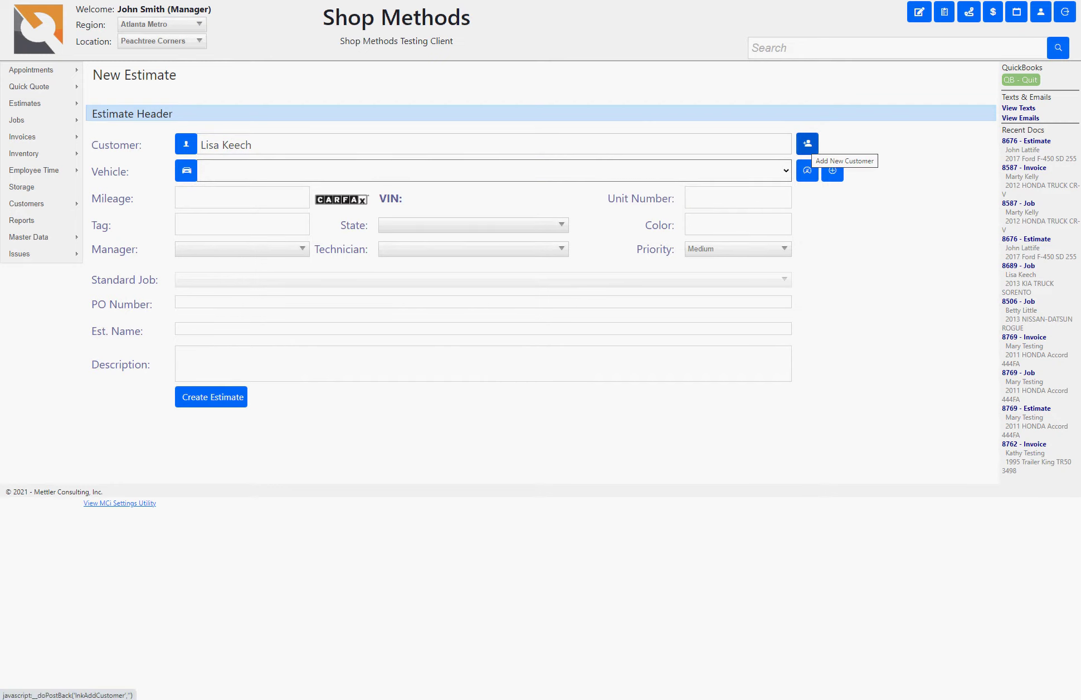
Step: Start a new customer record with the customer's full name, street address and city
{"action": "left_click", "coordinate": [808, 144]}
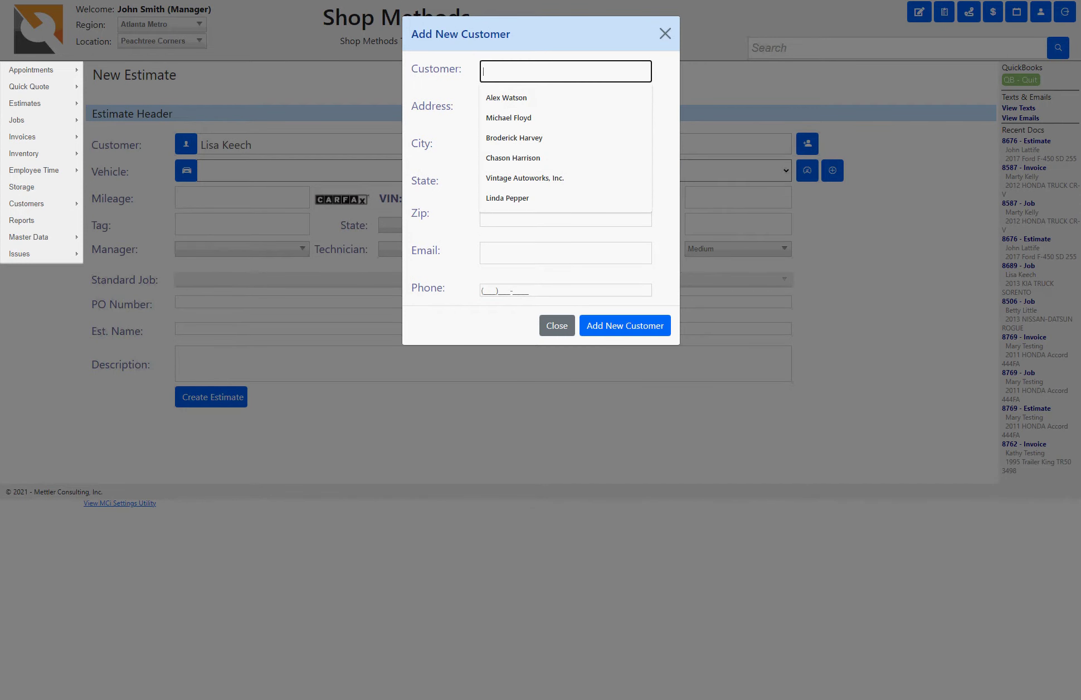
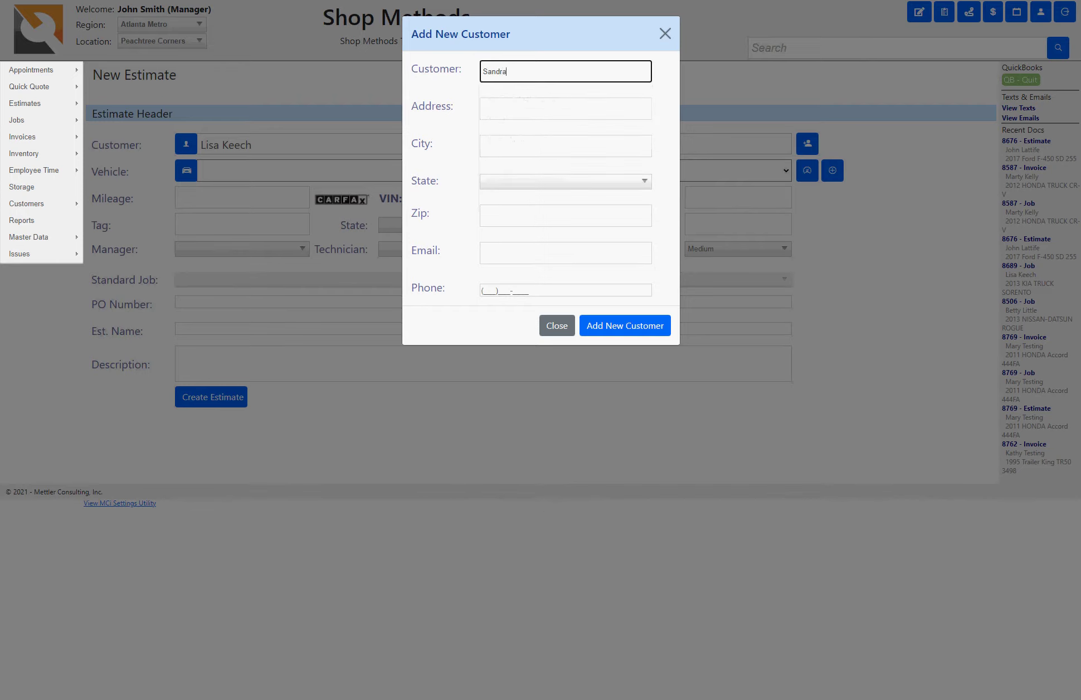
{"action": "key", "text": "Tab"}
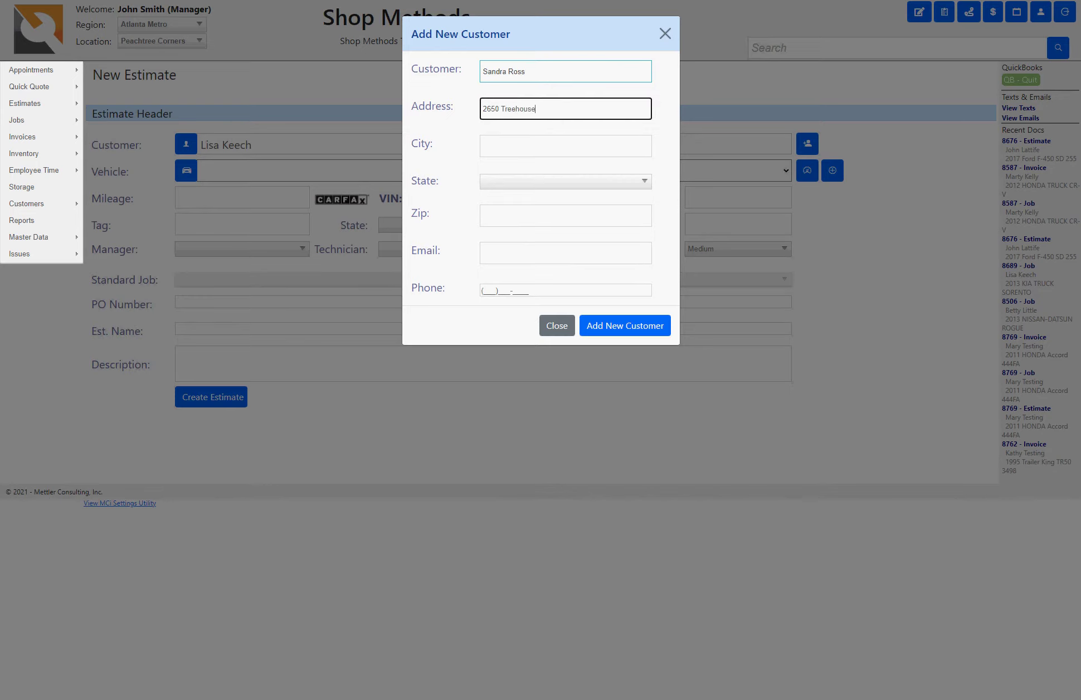
{"action": "key", "text": "Tab"}
{"action": "type", "text": "L"}
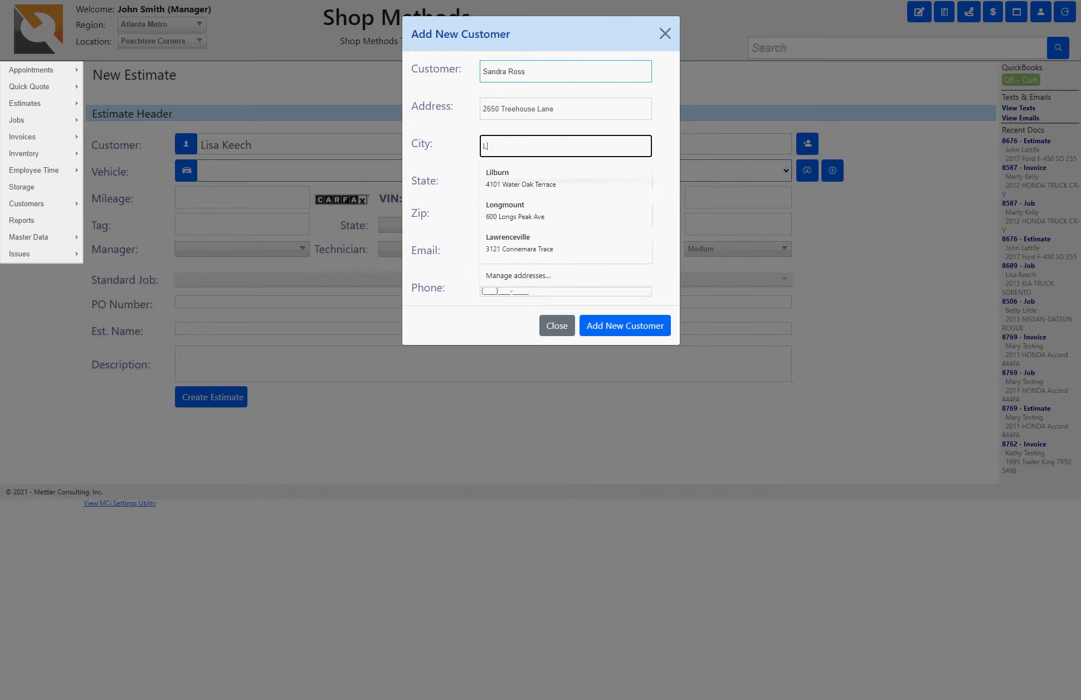
{"action": "type", "text": "awrenceville"}
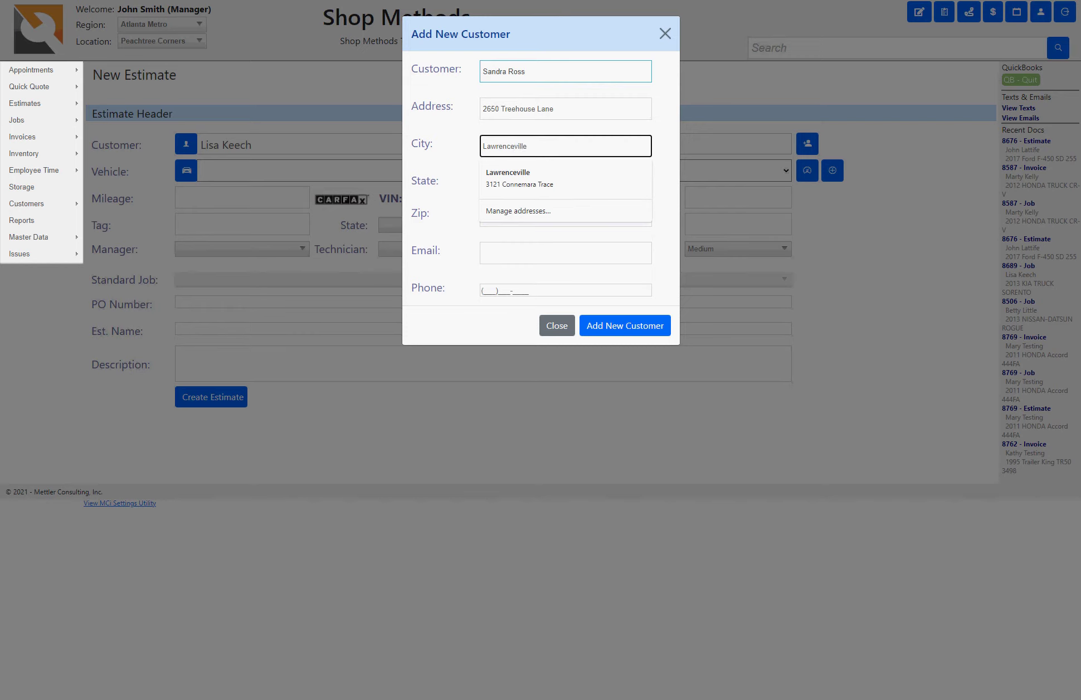
{"action": "key", "text": "Tab"}
{"action": "key", "text": "Tab"}
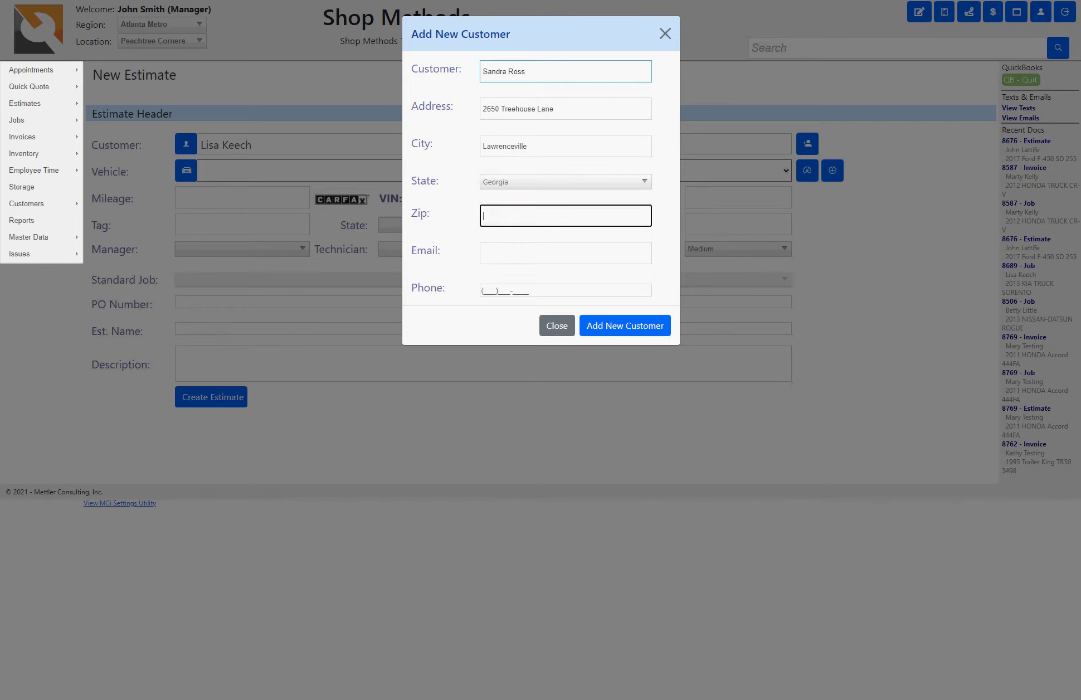
Step: Enter the zip code, accept the suggested e-mail, correct the phone number, and save the customer
{"action": "type", "text": "30244"}
{"action": "key", "text": "Tab"}
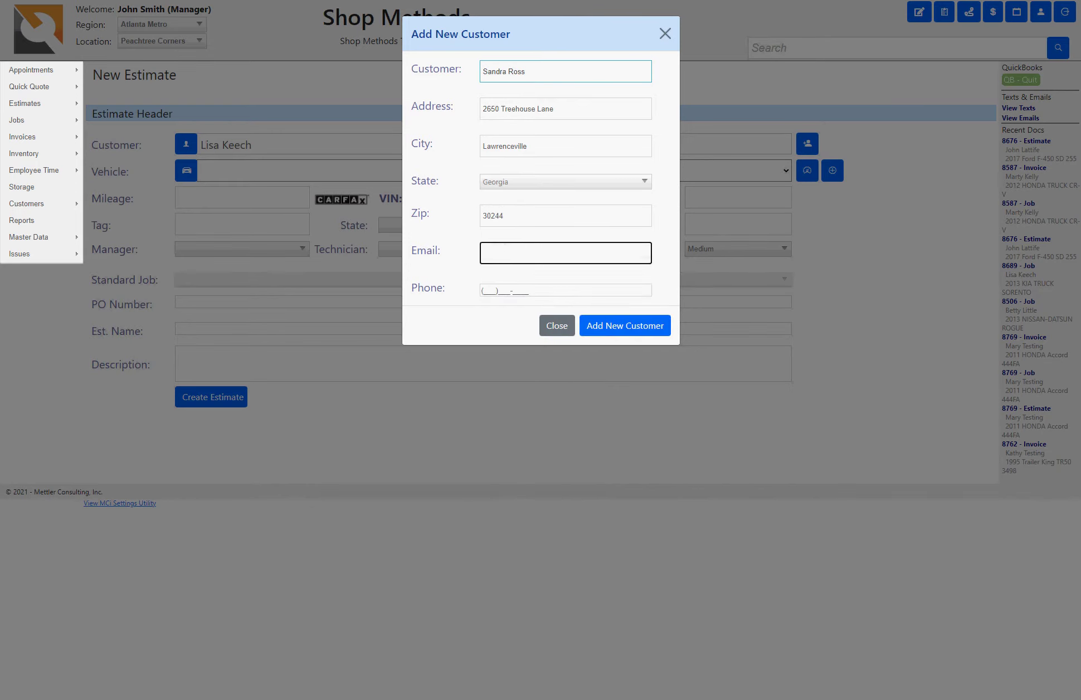
{"action": "type", "text": "d"}
{"action": "key", "text": "Down"}
{"action": "key", "text": "Return"}
{"action": "key", "text": "Tab"}
{"action": "key", "text": "Down"}
{"action": "key", "text": "Return"}
{"action": "key", "text": "ctrl+a"}
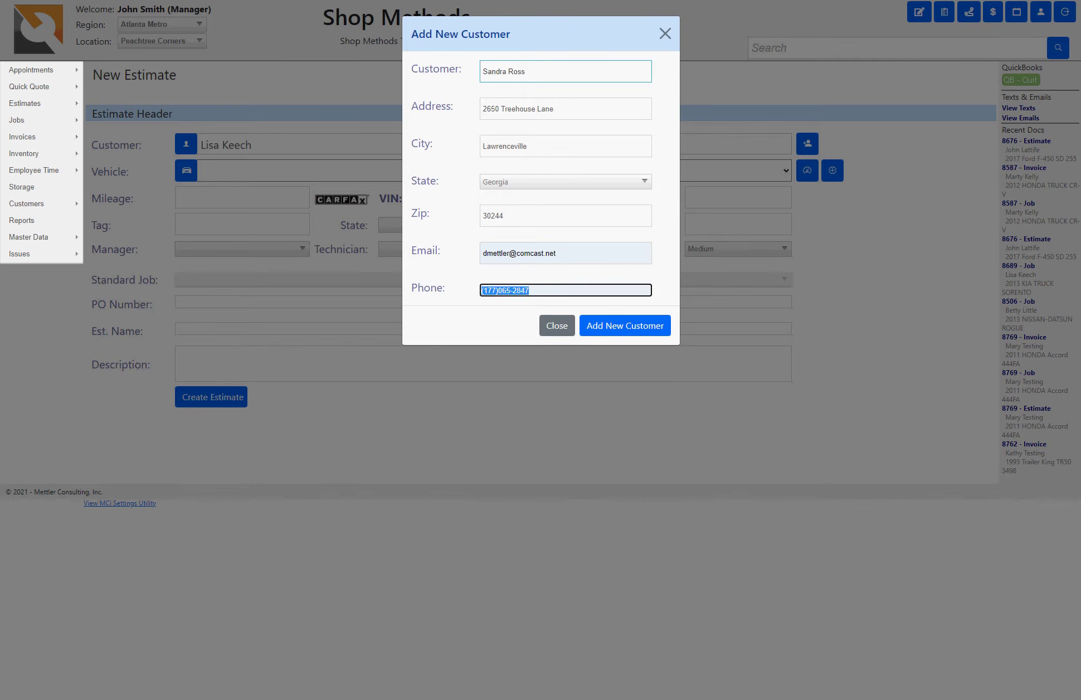
{"action": "key", "text": "BackSpace"}
{"action": "key", "text": "Tab"}
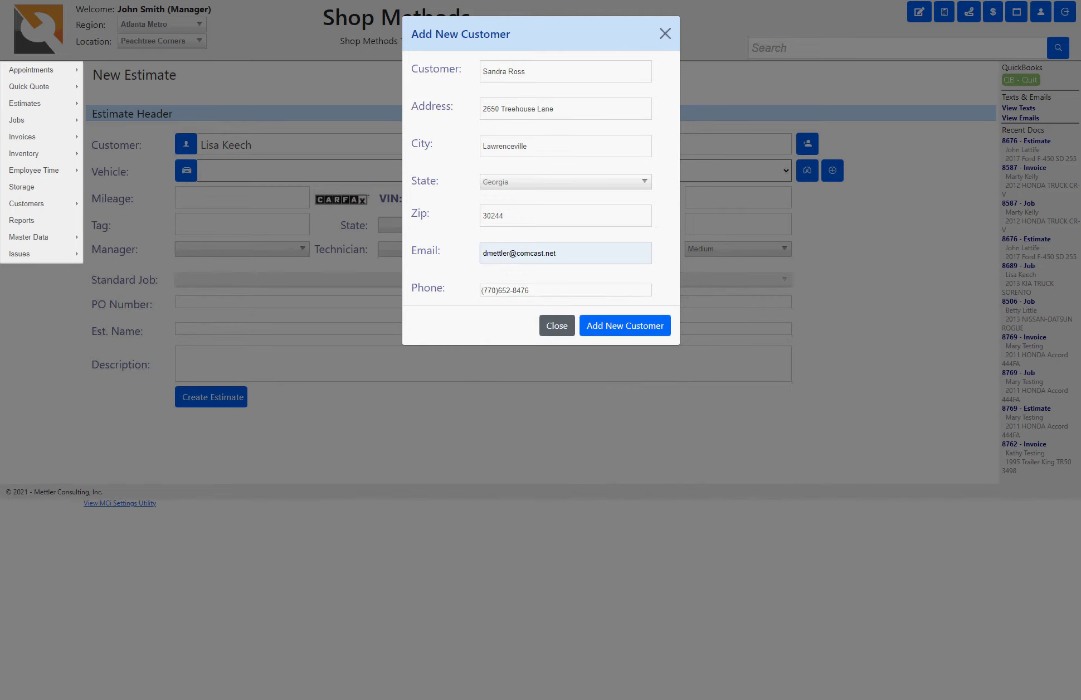
{"action": "left_click", "coordinate": [565, 290]}
{"action": "key", "text": "Tab"}
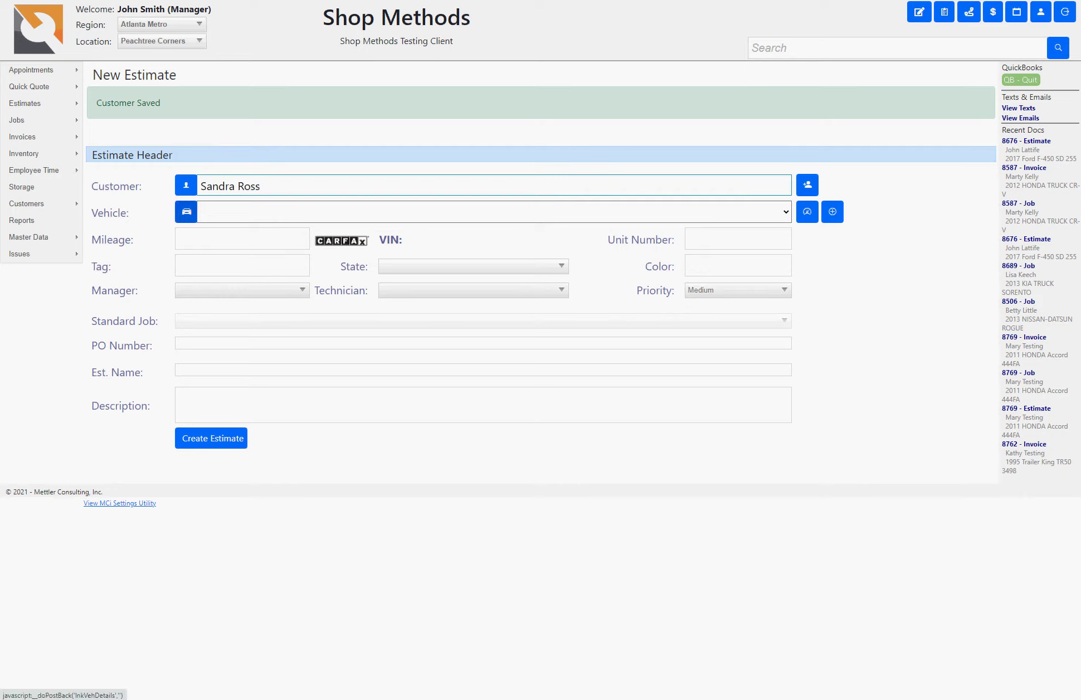
Step: Check the customer's vehicle list, the VIN lookup and the new-vehicle form
{"action": "left_click", "coordinate": [786, 212]}
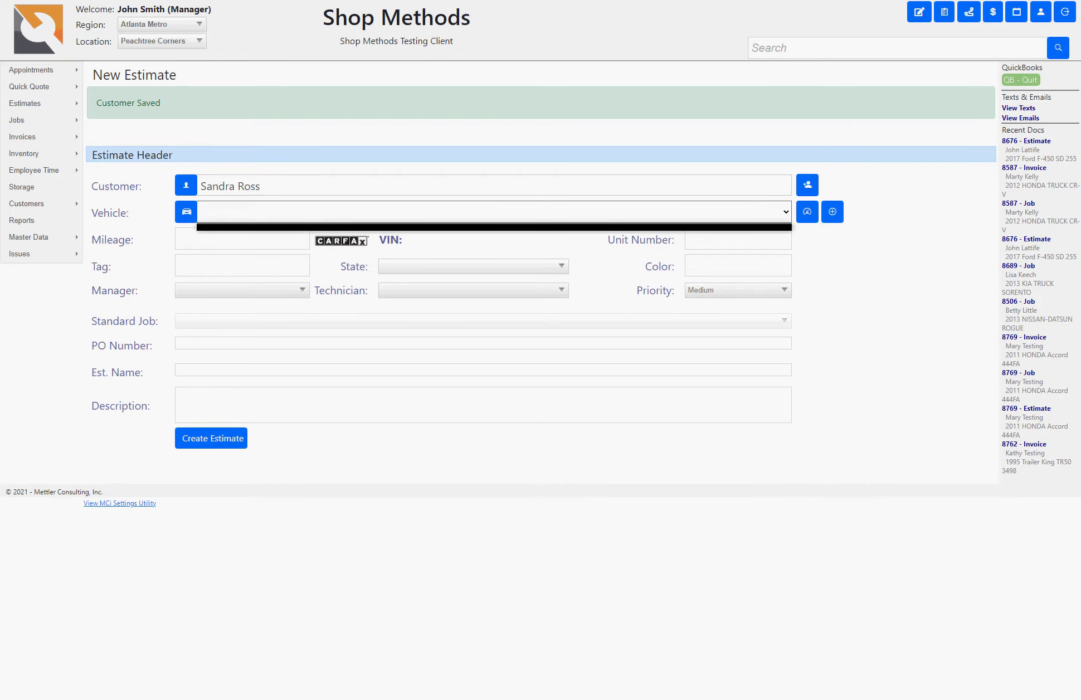
{"action": "left_click", "coordinate": [807, 212]}
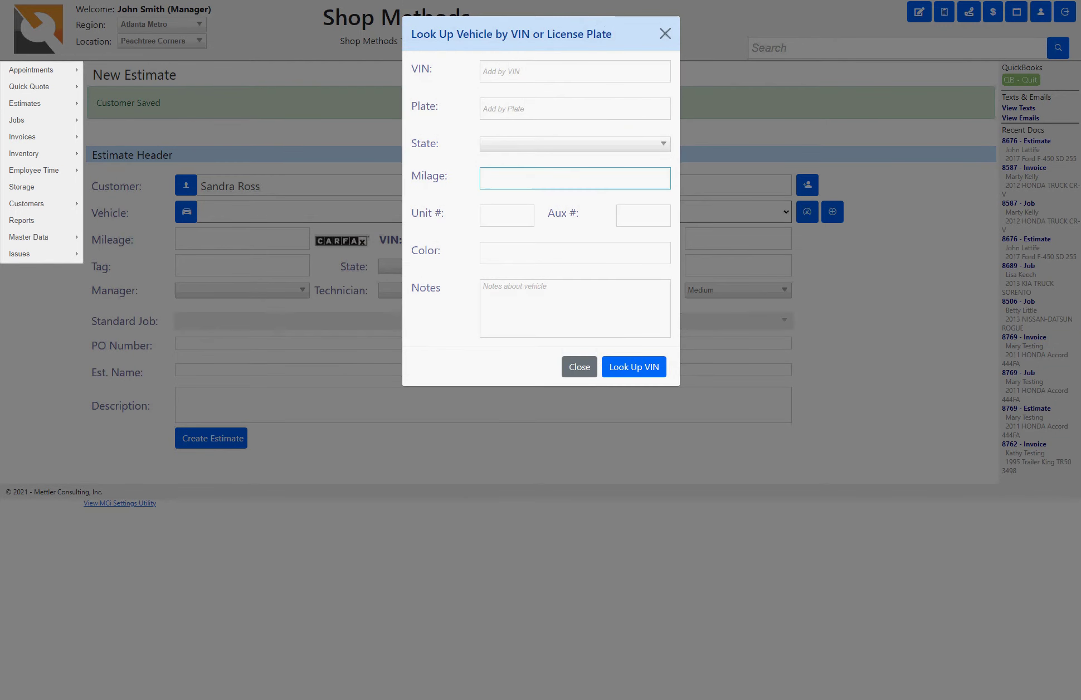
{"action": "left_click", "coordinate": [665, 33]}
{"action": "left_click", "coordinate": [832, 212]}
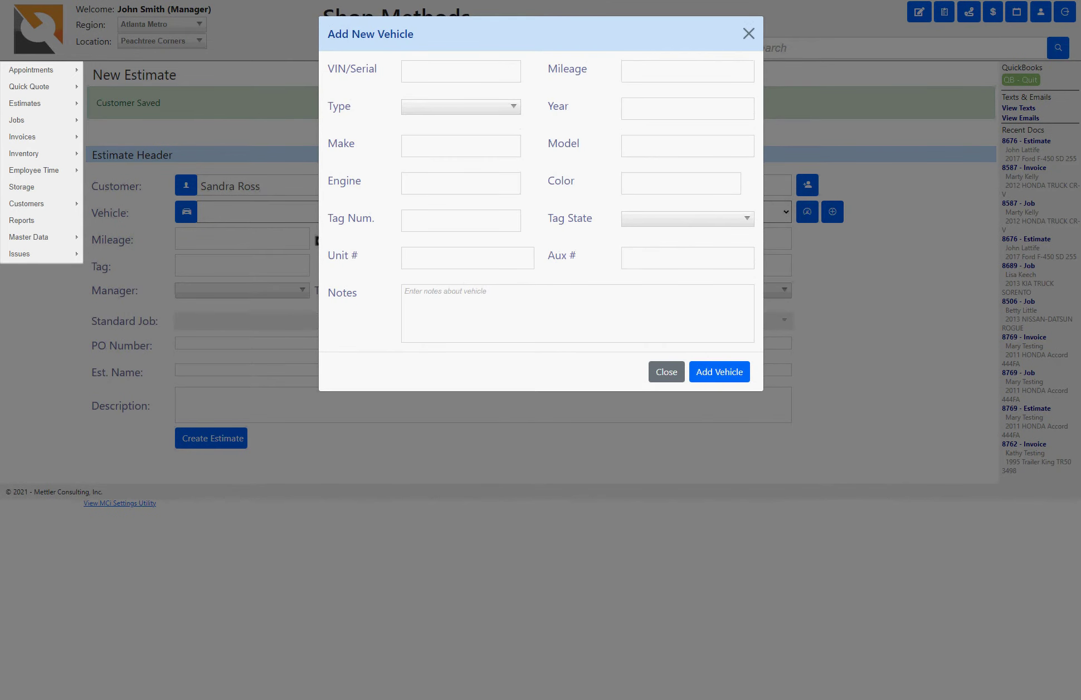
{"action": "left_click", "coordinate": [749, 33]}
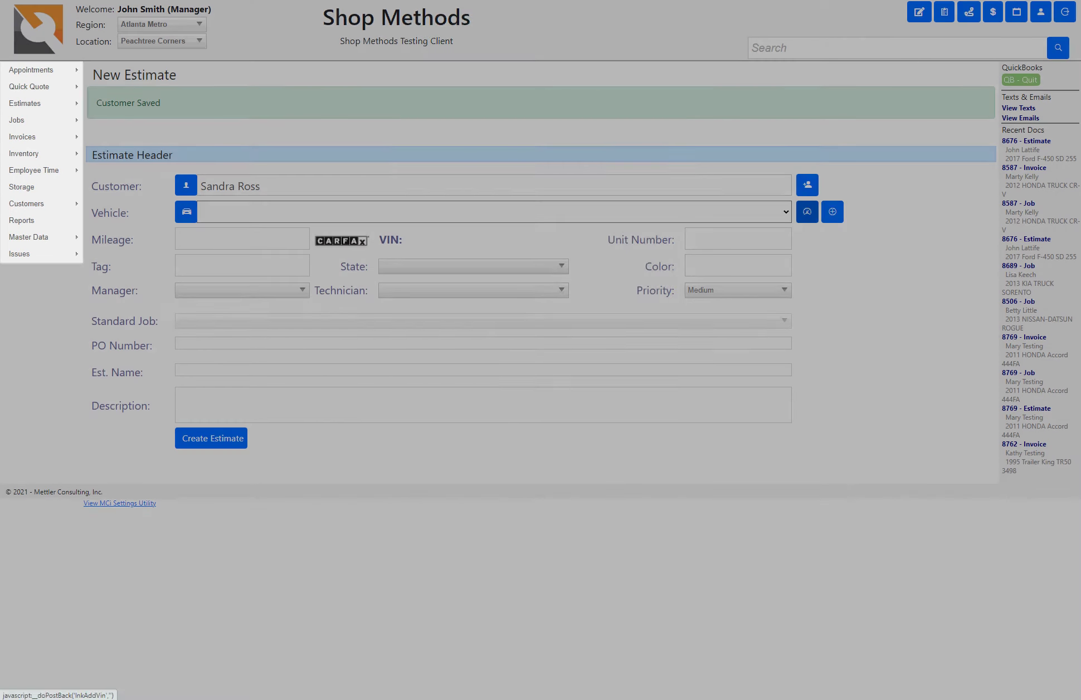
Step: Enter the Sprinter's VIN, mileage 175,800, unit UNT349, aux AUX493 and colour White, then look it up
{"action": "key", "text": "Down"}
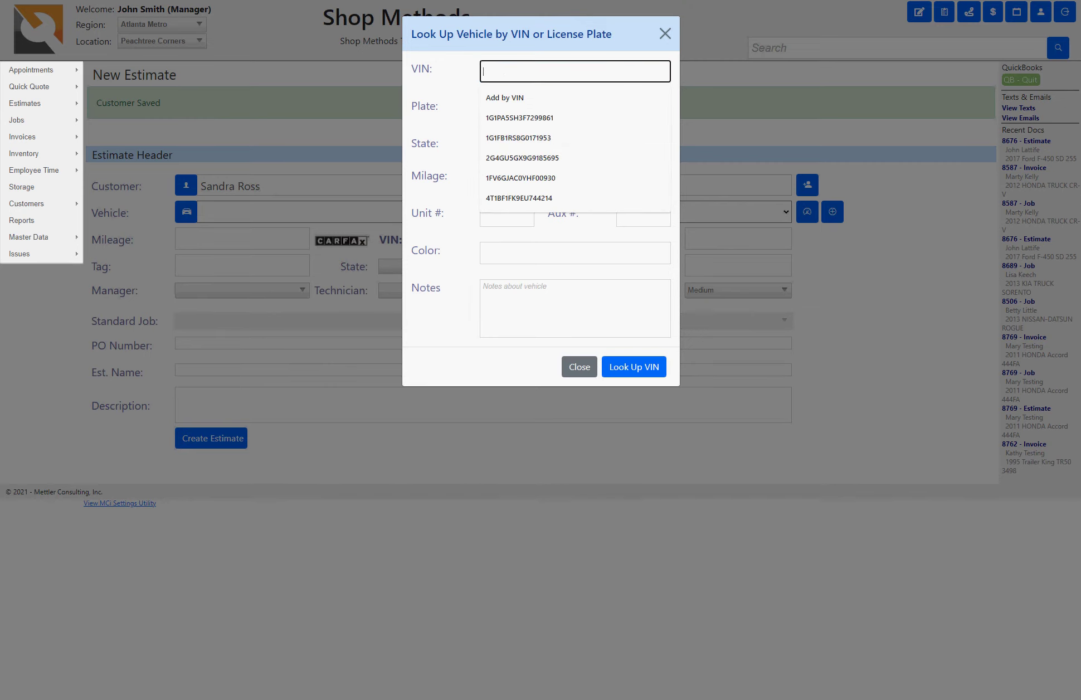
{"action": "key", "text": "Tab"}
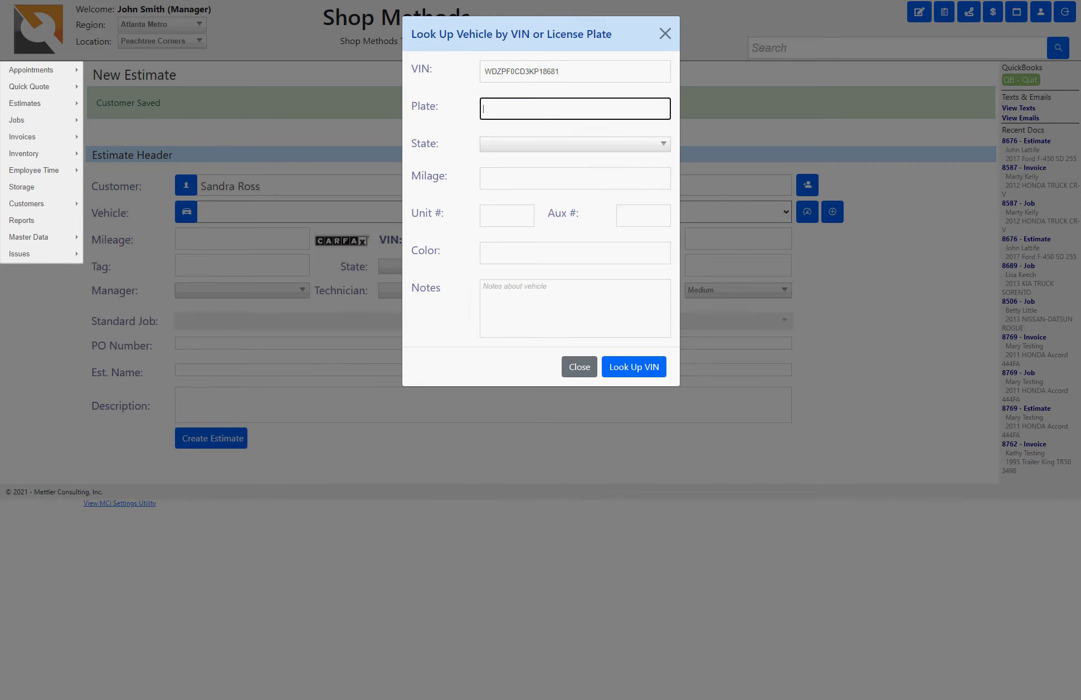
{"action": "left_click", "coordinate": [507, 179]}
{"action": "left_click", "coordinate": [506, 208]}
{"action": "left_click", "coordinate": [506, 215]}
{"action": "left_click", "coordinate": [504, 242]}
{"action": "left_click", "coordinate": [643, 215]}
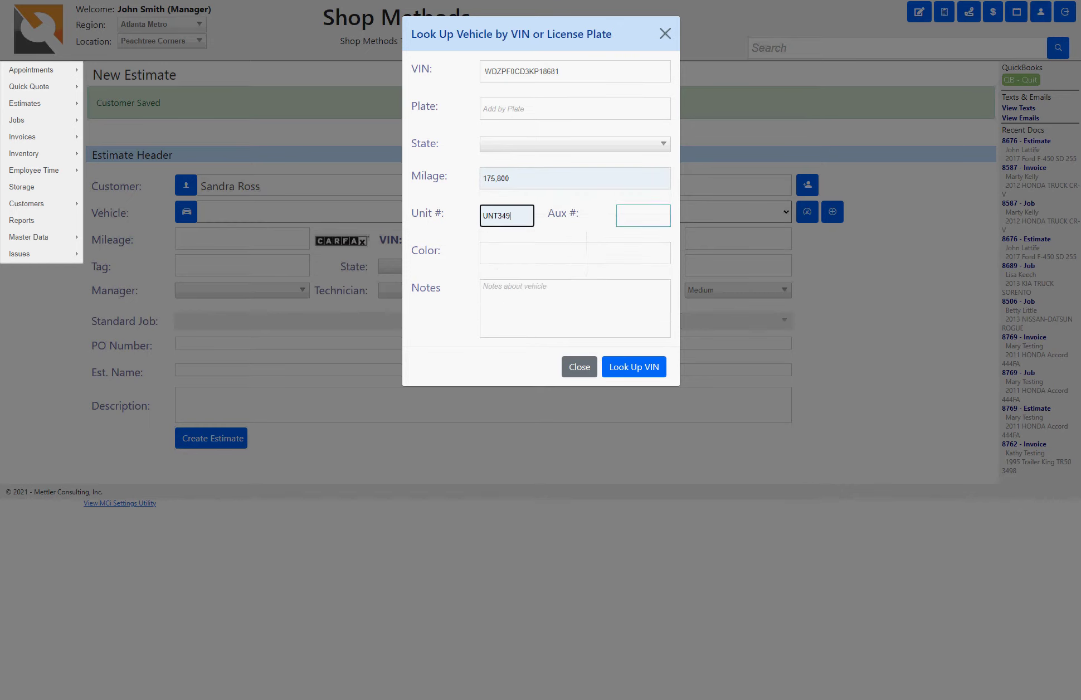
{"action": "left_click", "coordinate": [635, 241]}
{"action": "left_click", "coordinate": [615, 253]}
{"action": "left_click", "coordinate": [502, 277]}
{"action": "left_click", "coordinate": [634, 366]}
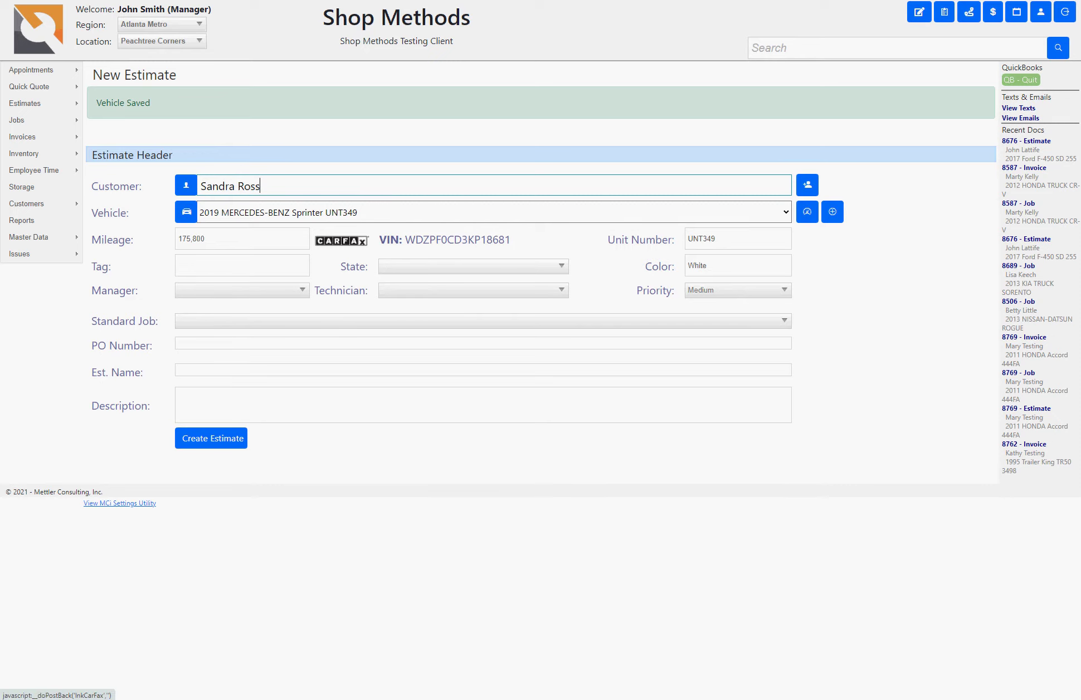
Step: View the Sprinter's CarFax history, which has no data, then return to the New Estimate
{"action": "left_click", "coordinate": [355, 242]}
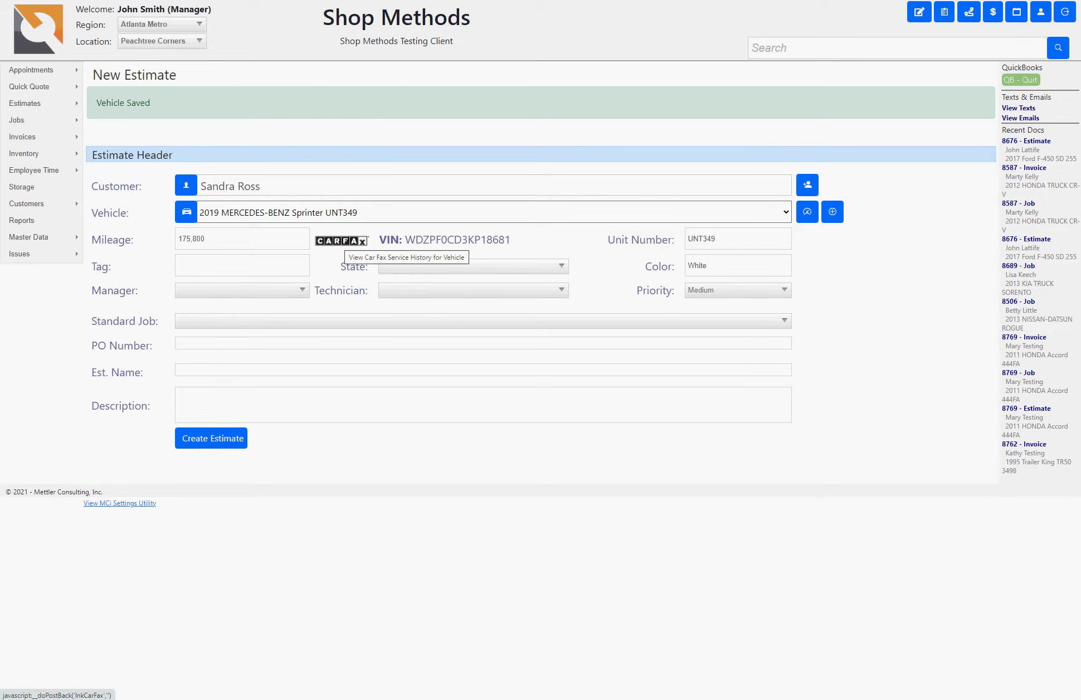
{"action": "left_click", "coordinate": [341, 241]}
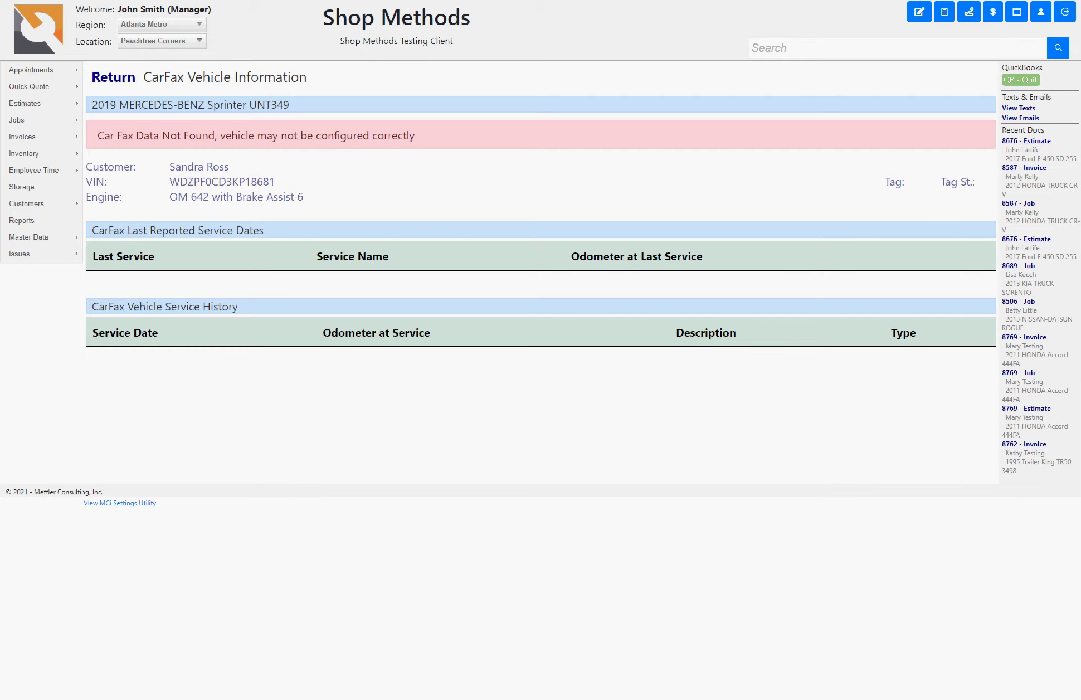
{"action": "left_click", "coordinate": [113, 78]}
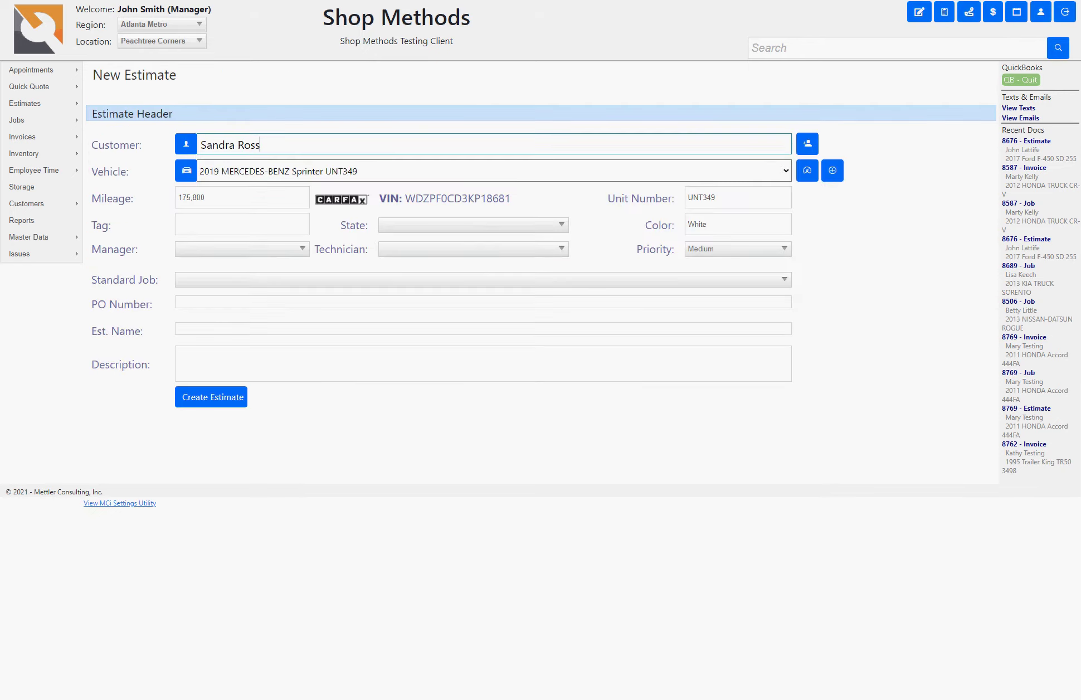
Step: Choose a service manager and a technician for the estimate
{"action": "left_click", "coordinate": [242, 224]}
{"action": "left_click", "coordinate": [240, 248]}
{"action": "left_click", "coordinate": [242, 198]}
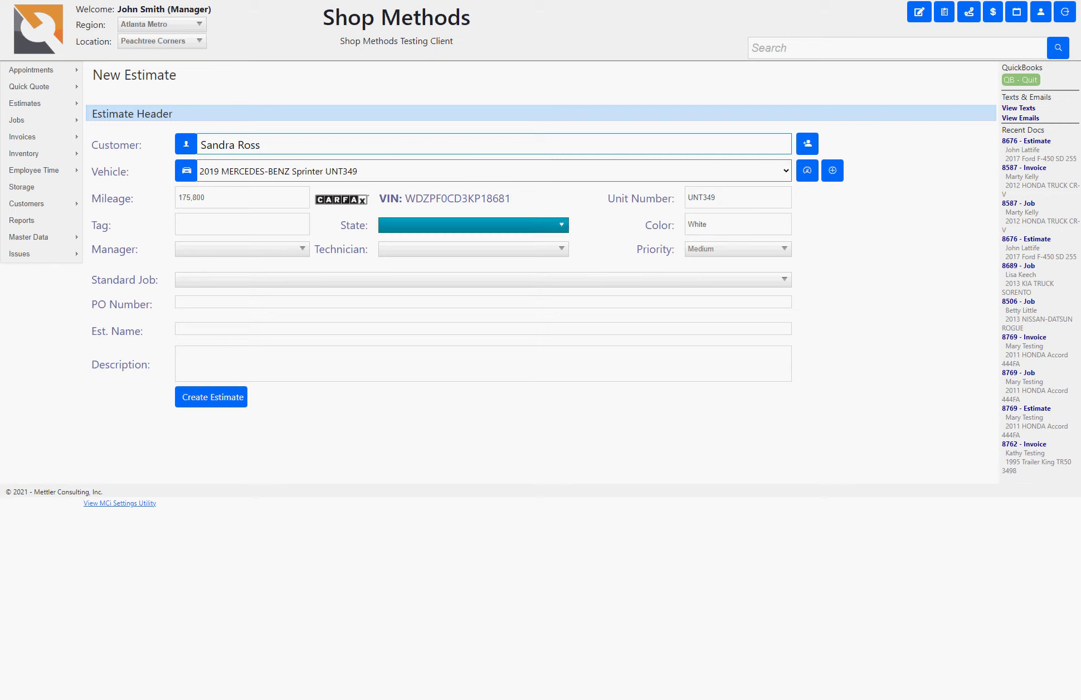
{"action": "left_click", "coordinate": [242, 224]}
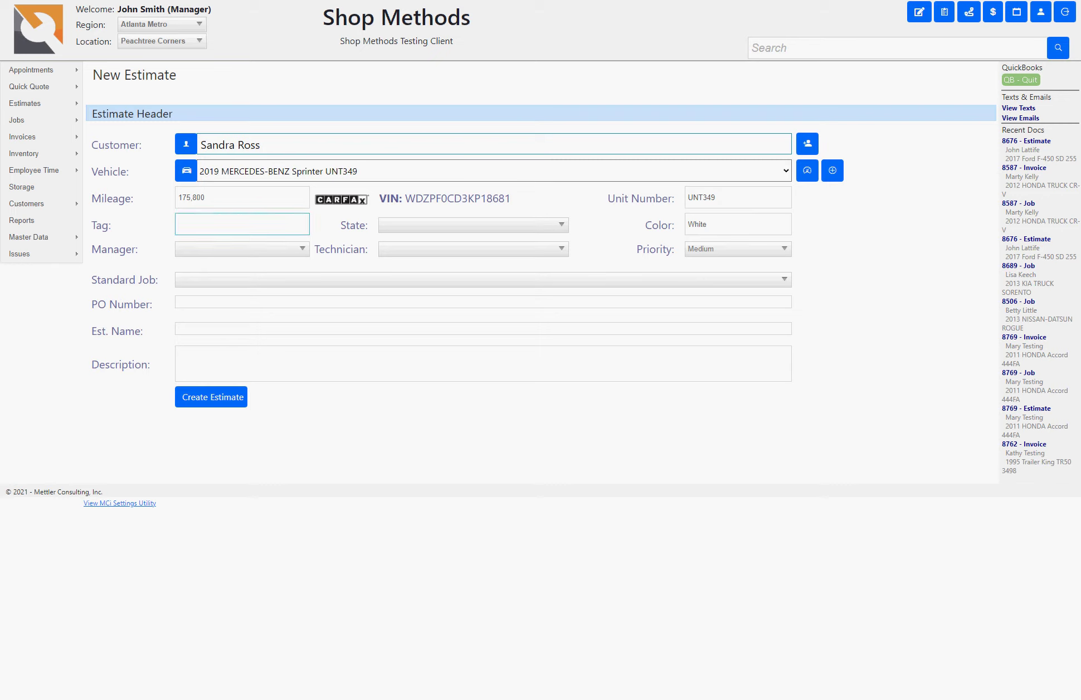
{"action": "left_click", "coordinate": [474, 225]}
{"action": "left_click", "coordinate": [242, 249]}
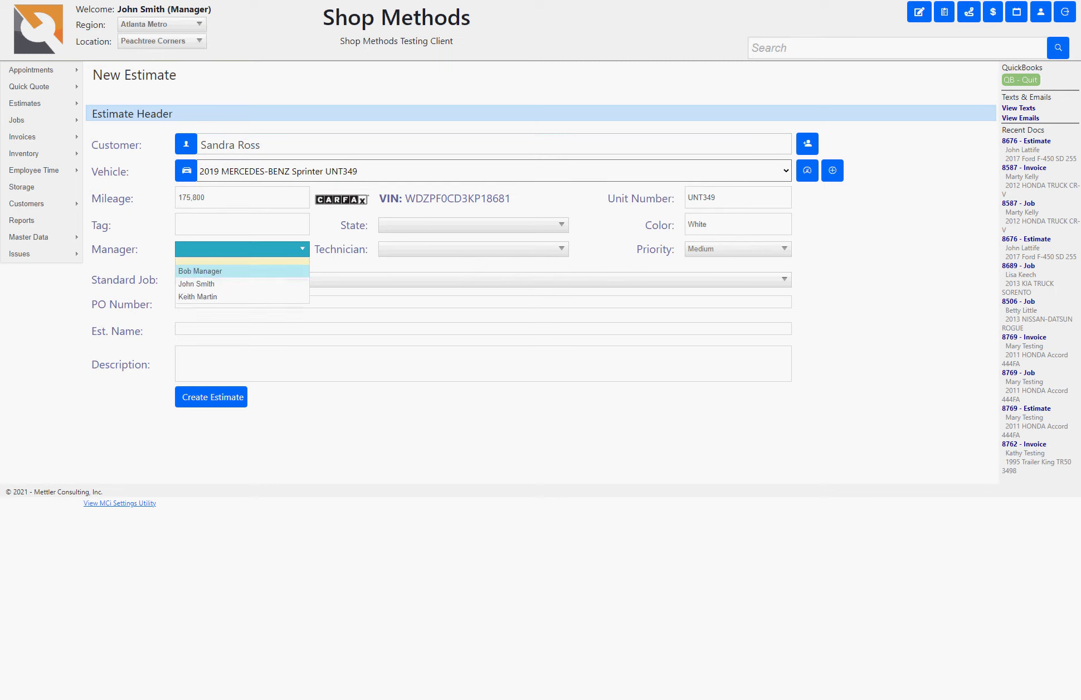
{"action": "left_click", "coordinate": [200, 271]}
{"action": "left_click", "coordinate": [474, 248]}
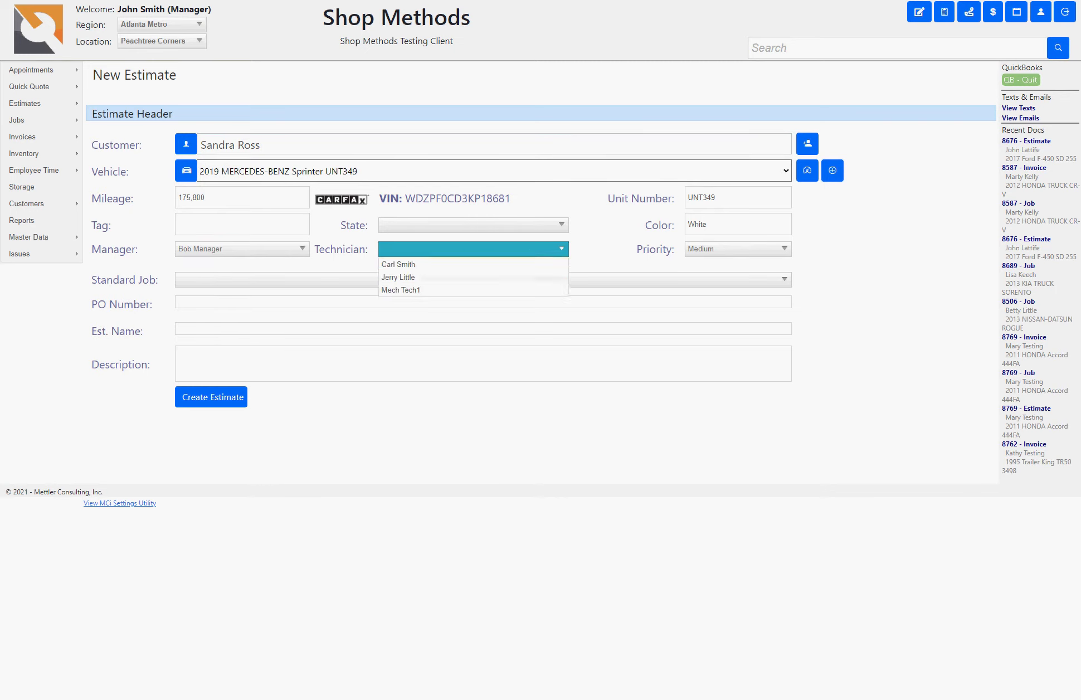
{"action": "left_click", "coordinate": [398, 271]}
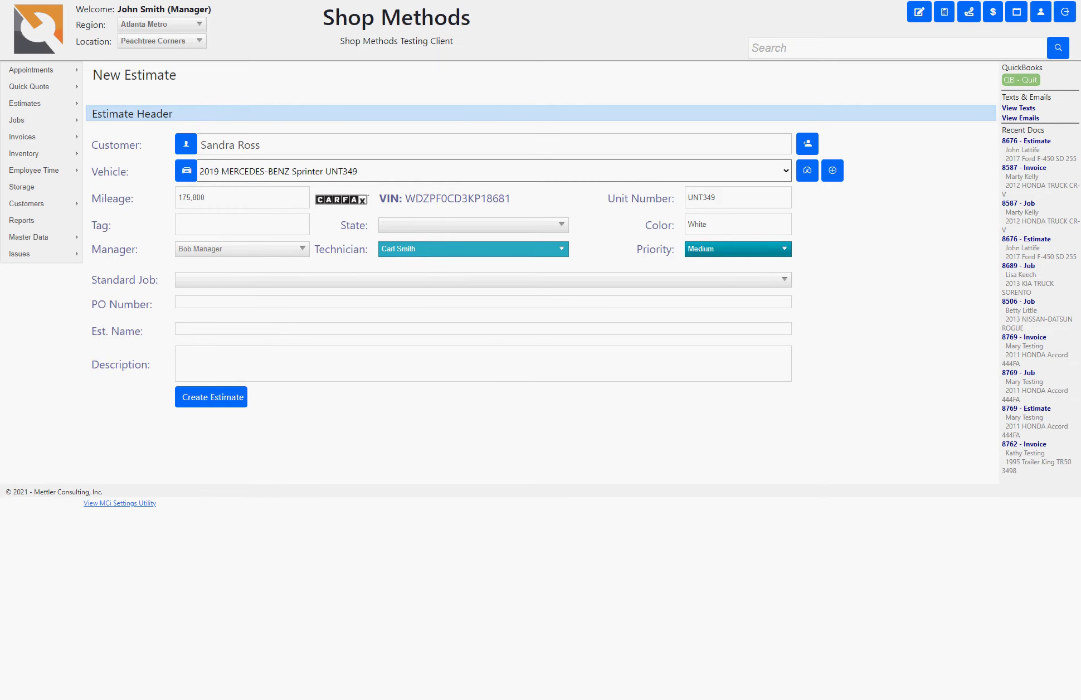
Step: Leave priority at Medium and bring up the standard jobs list
{"action": "left_click", "coordinate": [736, 248]}
{"action": "key", "text": "Escape"}
{"action": "key", "text": "Tab"}
{"action": "key", "text": "Tab"}
{"action": "key", "text": "Tab"}
{"action": "key", "text": "shift+Tab"}
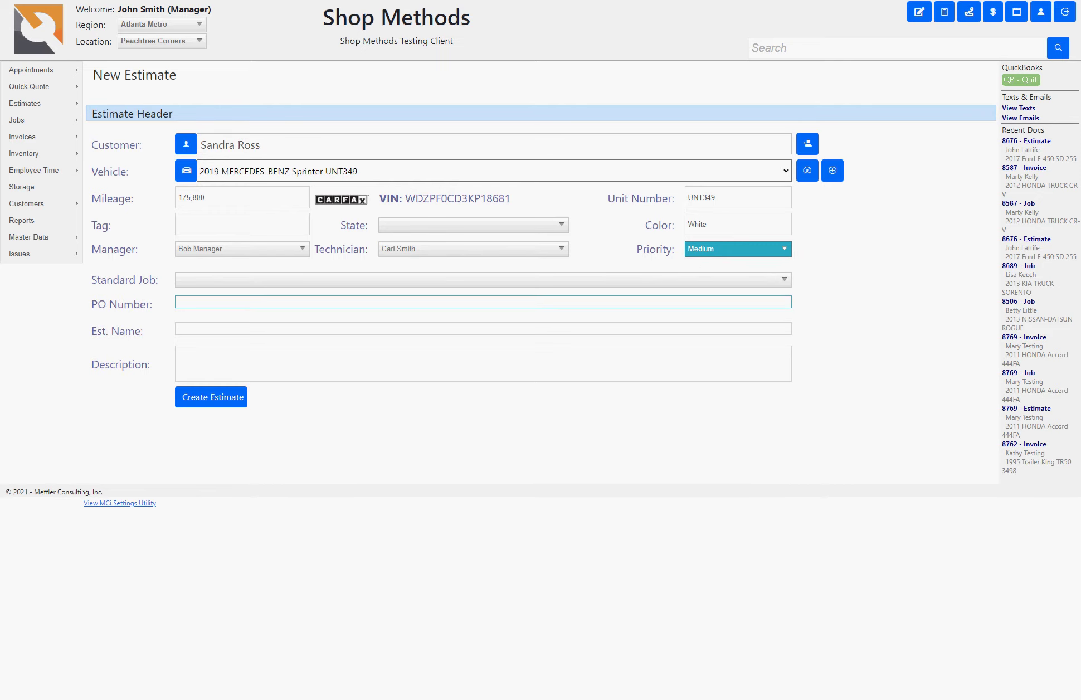
{"action": "key", "text": "shift+Tab"}
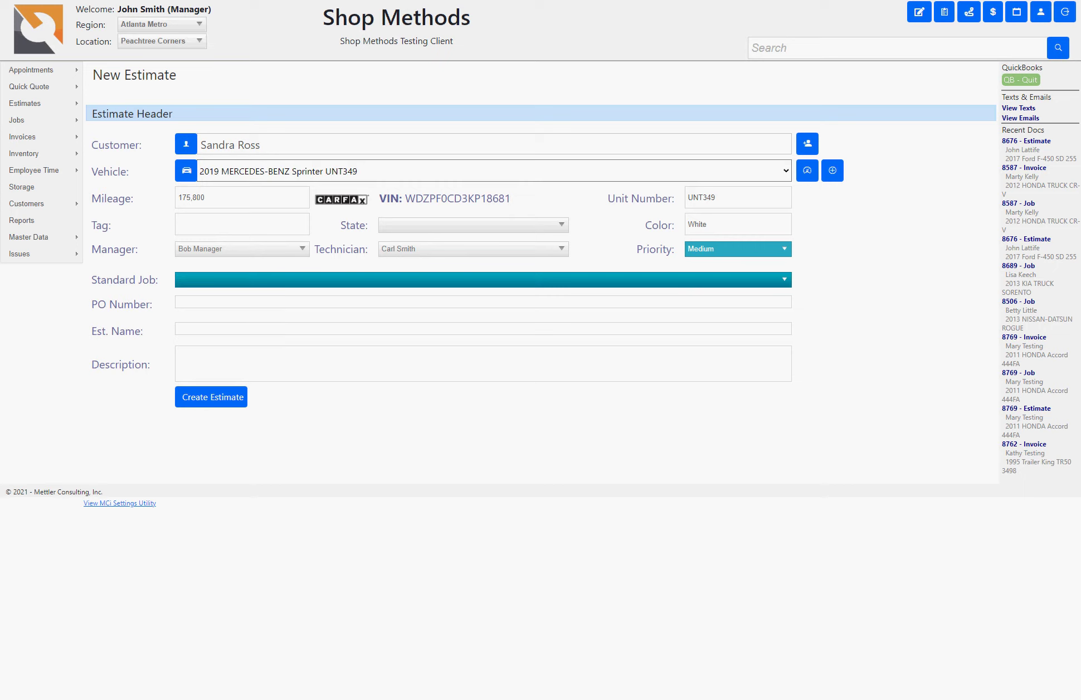
{"action": "key", "text": "alt+Down"}
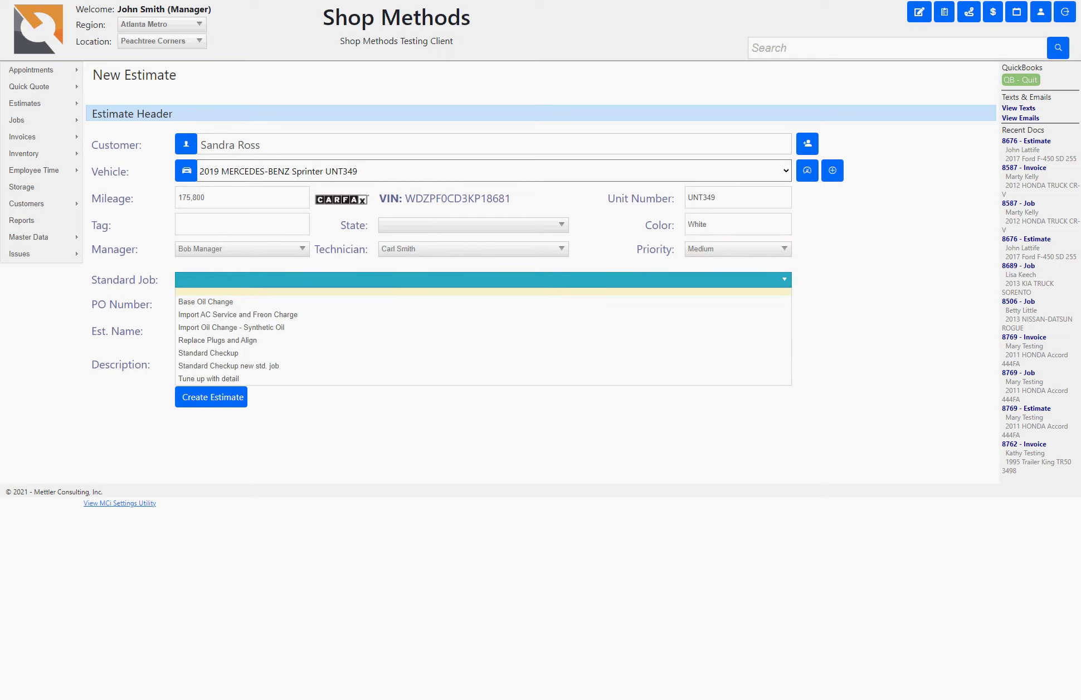
Step: Skip the standard job, enter PO 2133, name and describe it Base Oil Change, and create the estimate
{"action": "key", "text": "Escape"}
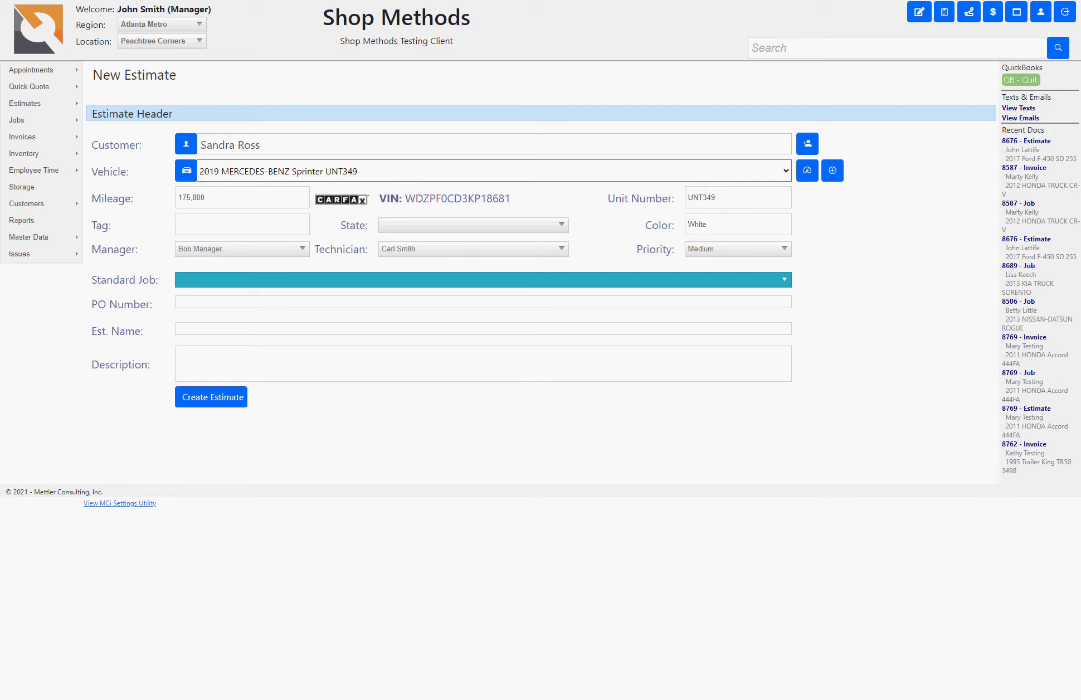
{"action": "key", "text": "Tab"}
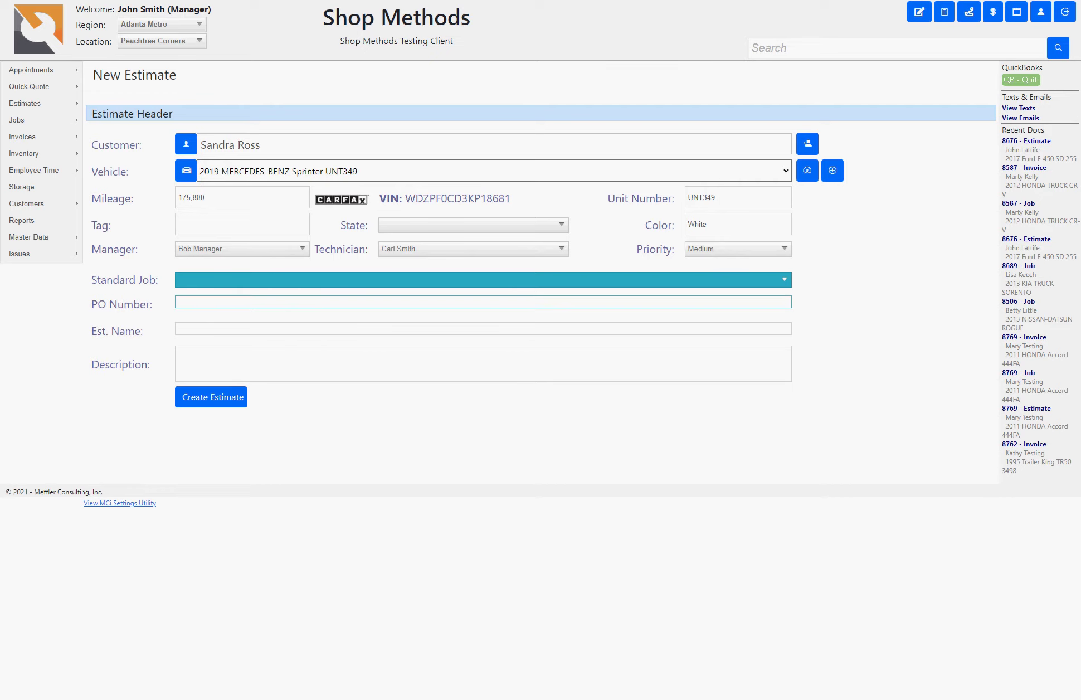
{"action": "key", "text": "Tab"}
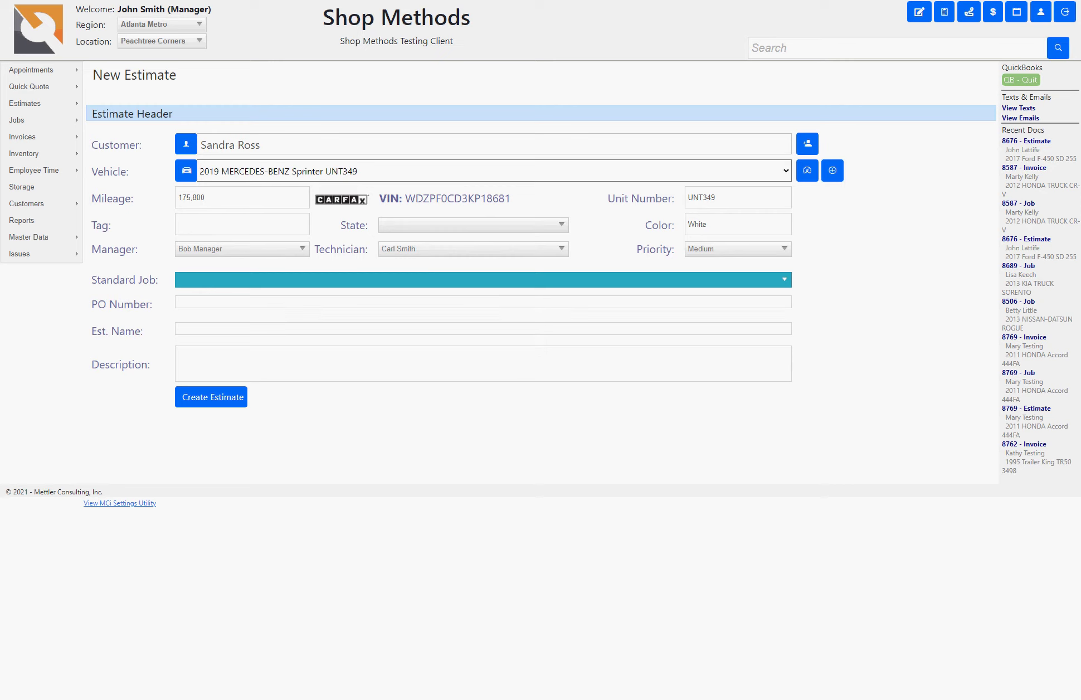
{"action": "key", "text": "Tab"}
{"action": "key", "text": "Down"}
{"action": "key", "text": "Down"}
{"action": "key", "text": "Return"}
{"action": "key", "text": "Tab"}
{"action": "key", "text": "Down"}
{"action": "key", "text": "Down"}
{"action": "key", "text": "Return"}
{"action": "key", "text": "Tab"}
{"action": "type", "text": "Base Oil Change"}
{"action": "key", "text": "Tab"}
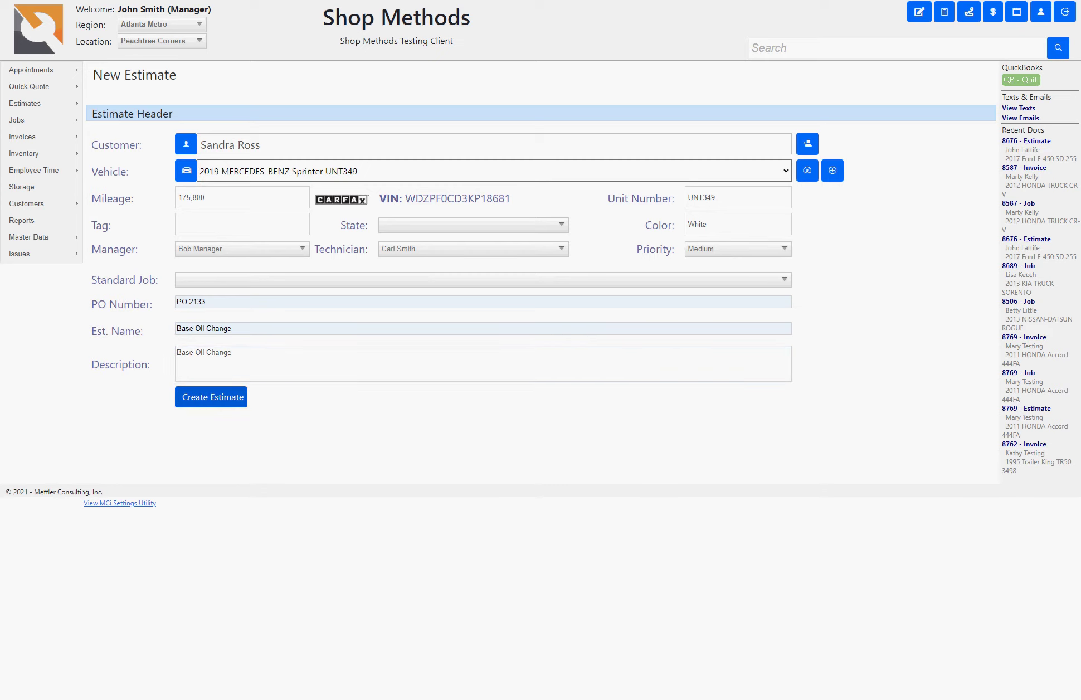
{"action": "key", "text": "Return"}
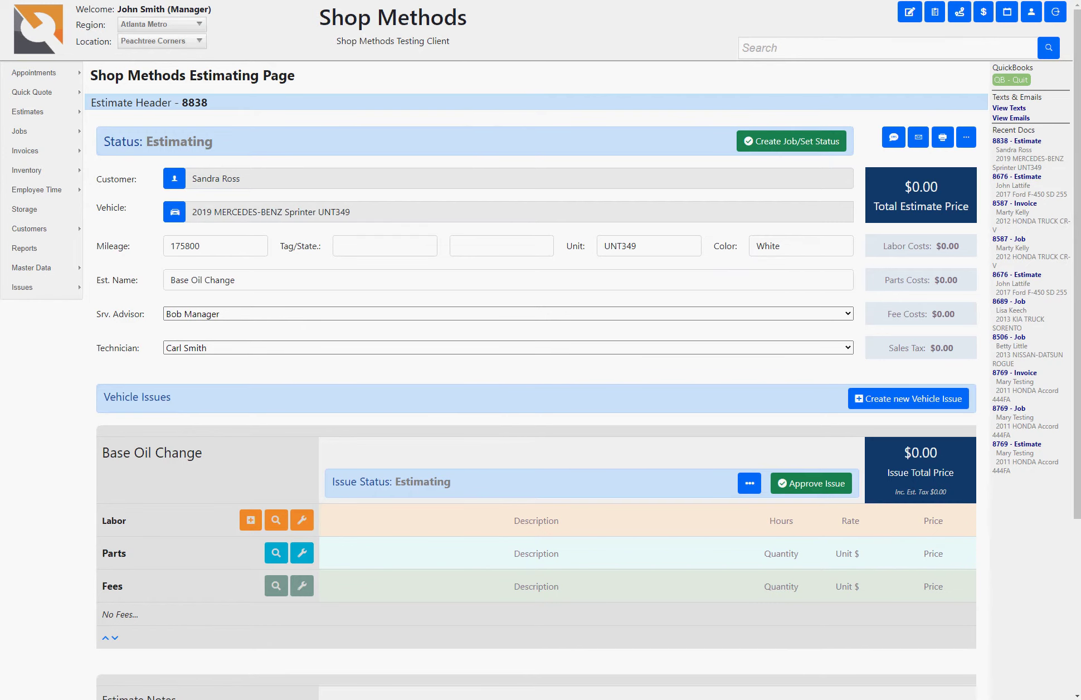
Step: Add and save a Change Oil labor line of 1.25 hours
{"action": "scroll", "coordinate": [541, 350], "scroll_direction": "down", "scroll_amount": 2}
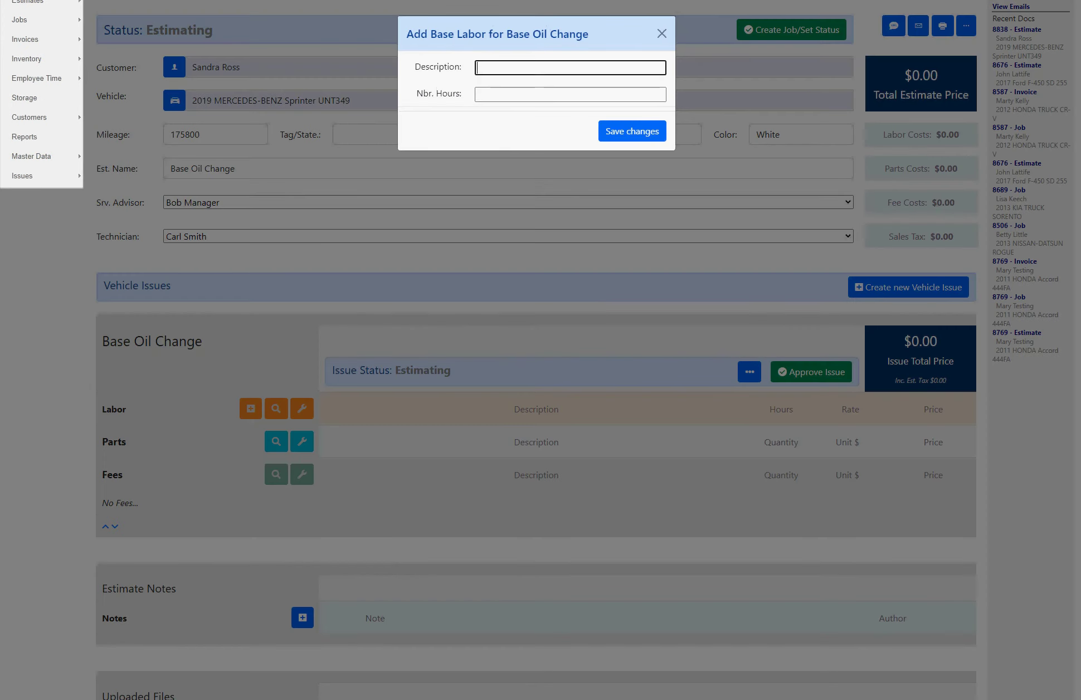
{"action": "type", "text": "Change Oil"}
{"action": "left_click", "coordinate": [571, 95]}
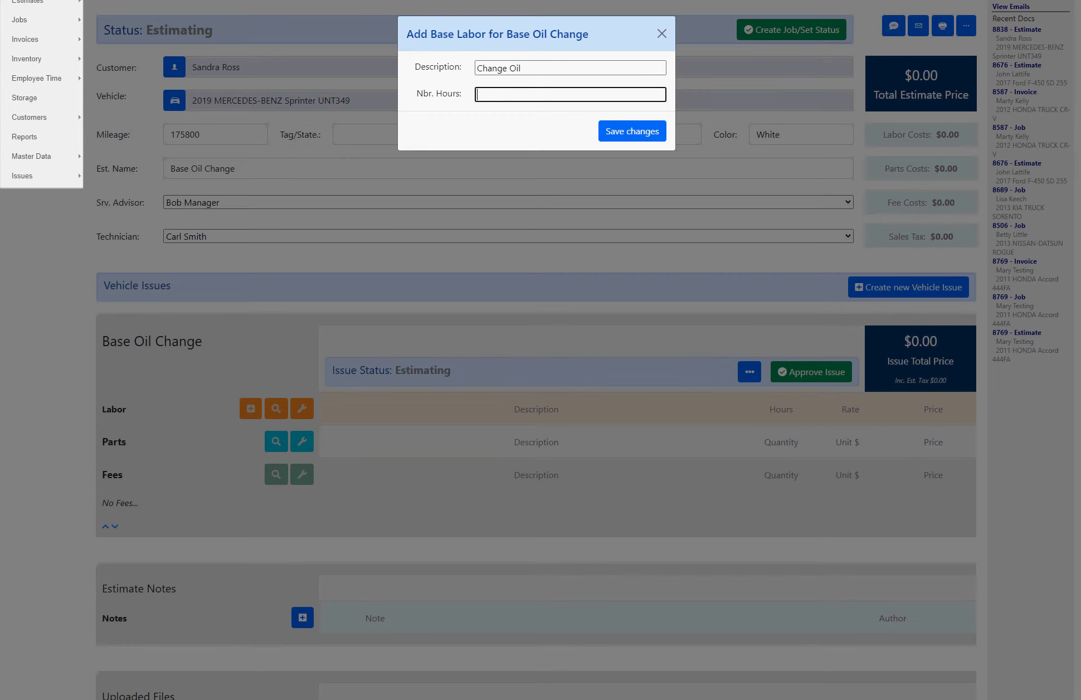
{"action": "type", "text": "1.25"}
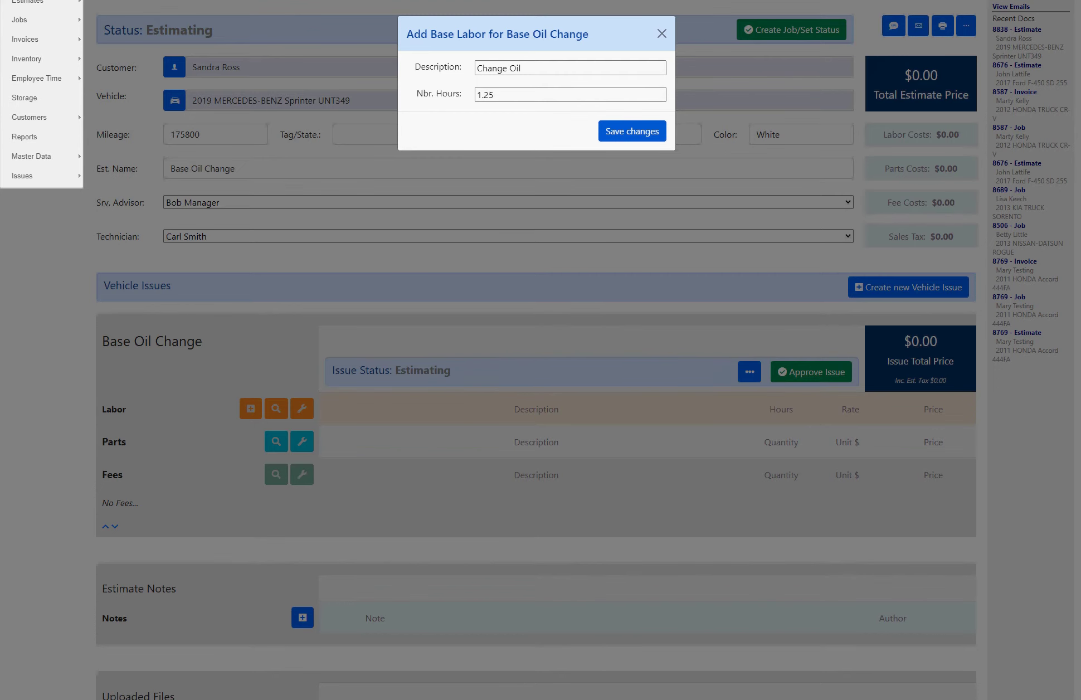
{"action": "left_click", "coordinate": [632, 130]}
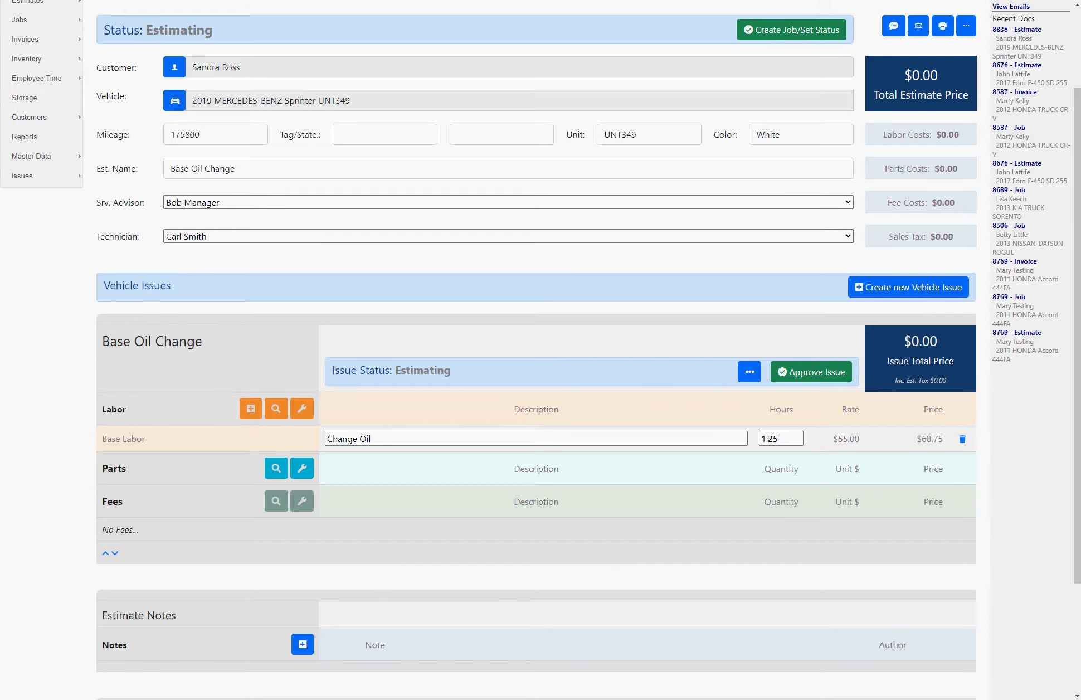
Step: Add Replace Spark Plugs from the labor search, then dismiss the blank new labor form
{"action": "left_click", "coordinate": [277, 409]}
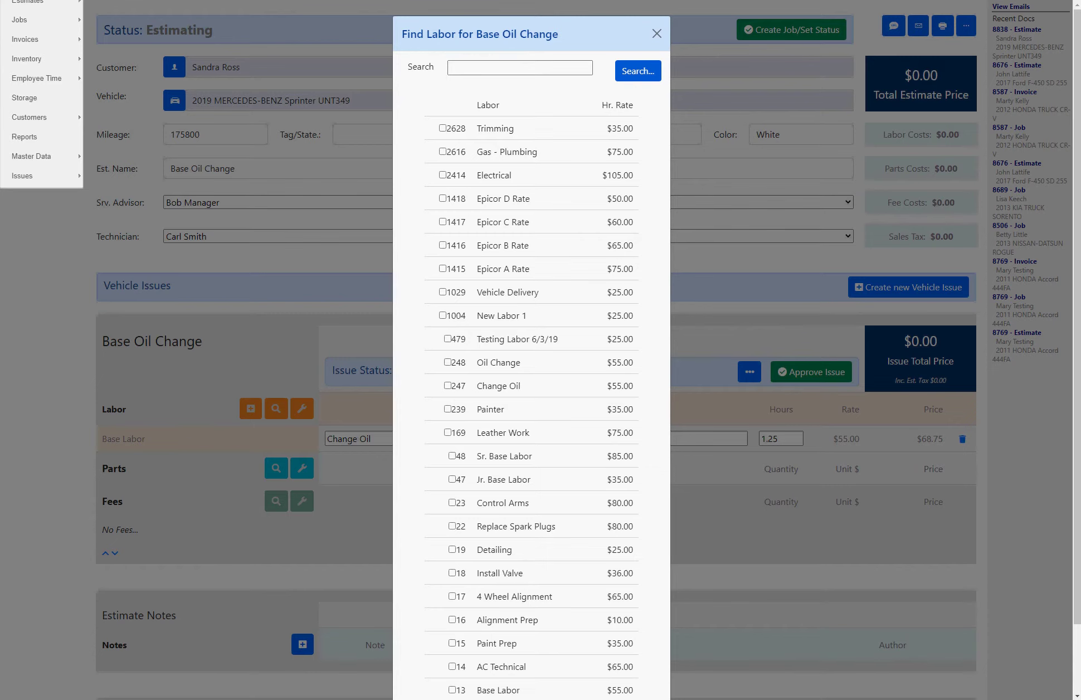
{"action": "left_click", "coordinate": [452, 526]}
{"action": "scroll", "coordinate": [452, 526], "scroll_direction": "down", "scroll_amount": 2}
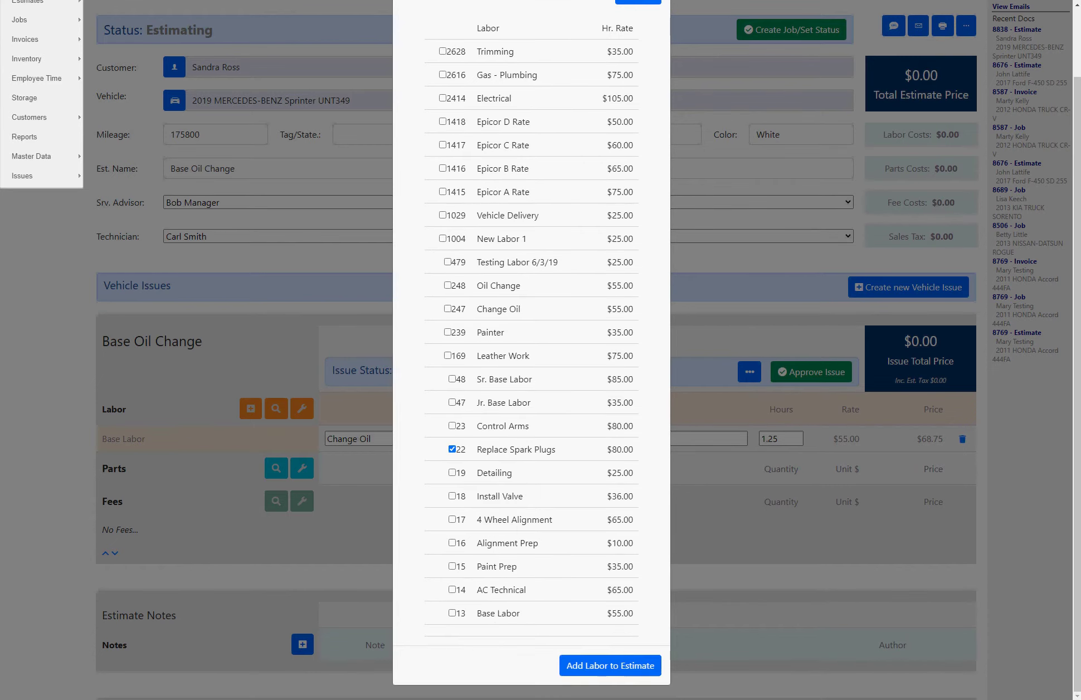
{"action": "left_click", "coordinate": [610, 665]}
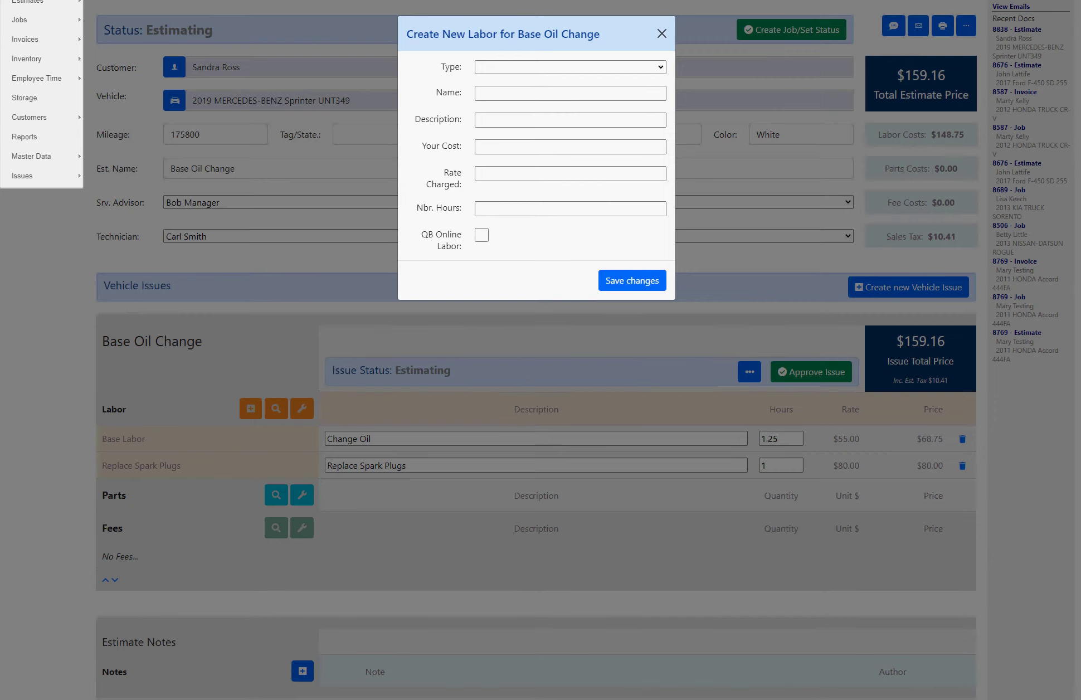
{"action": "left_click", "coordinate": [662, 33]}
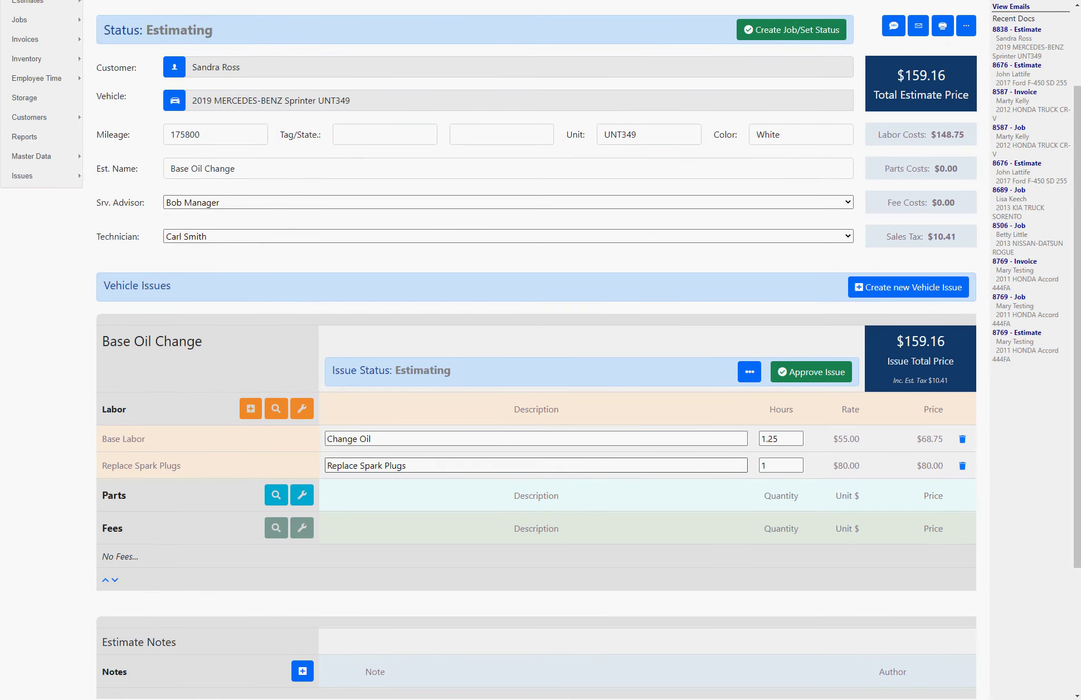
Step: Append '- use Mobile1' to the Change Oil description and set its hours to 1.5
{"action": "left_click", "coordinate": [372, 439]}
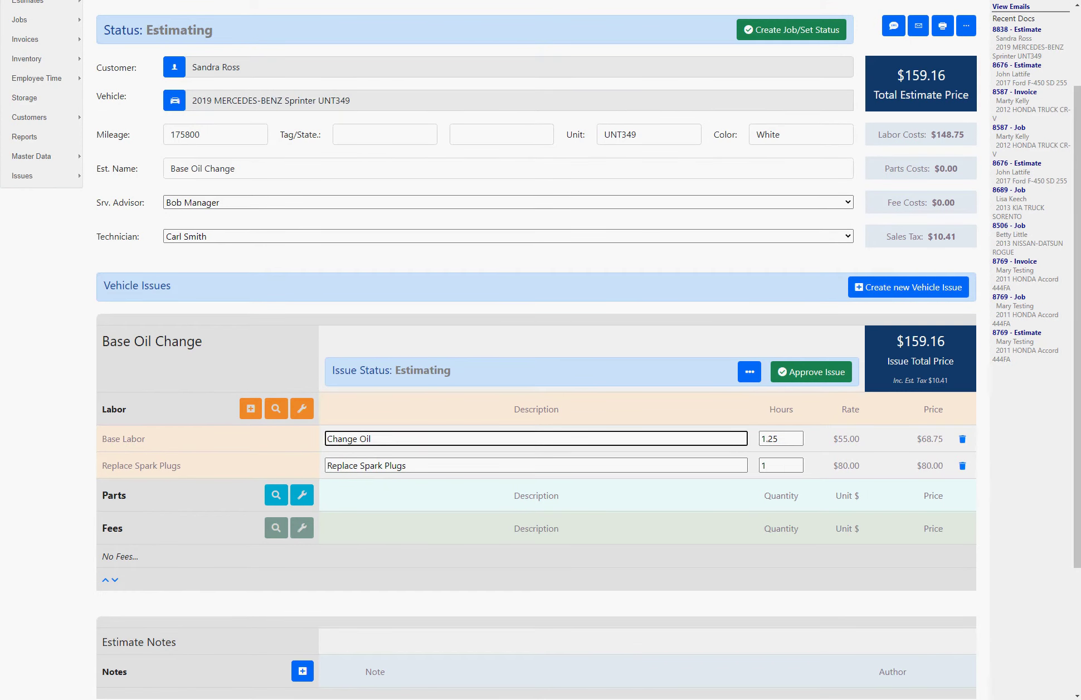
{"action": "type", "text": "- use Mobile1"}
{"action": "key", "text": "Tab"}
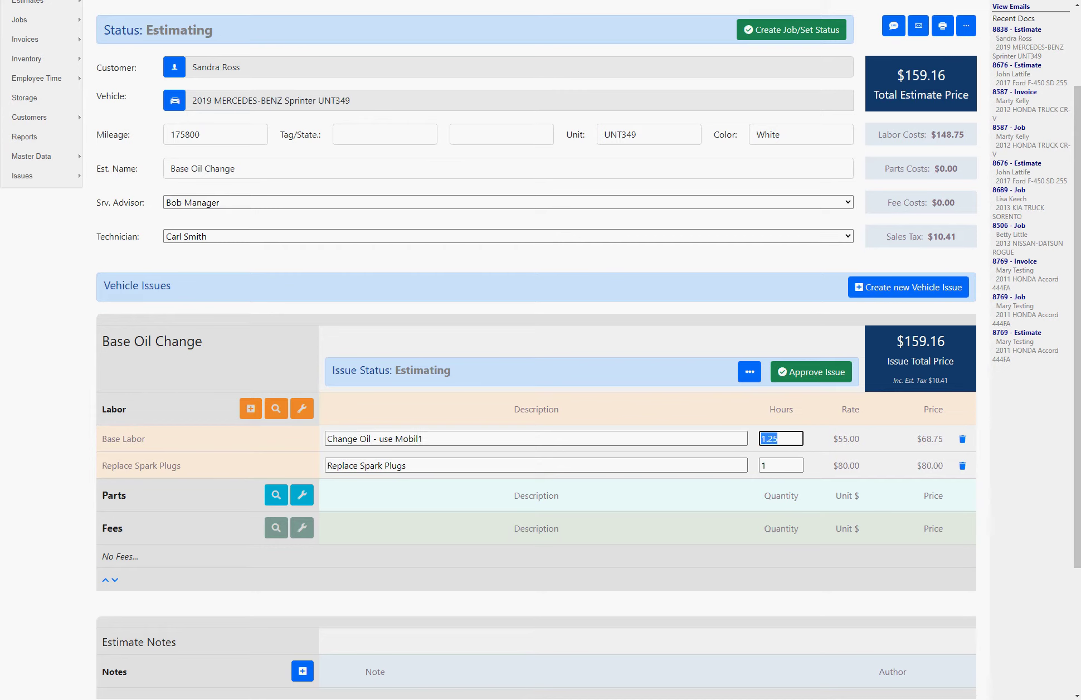
{"action": "type", "text": "1.5"}
{"action": "key", "text": "Tab"}
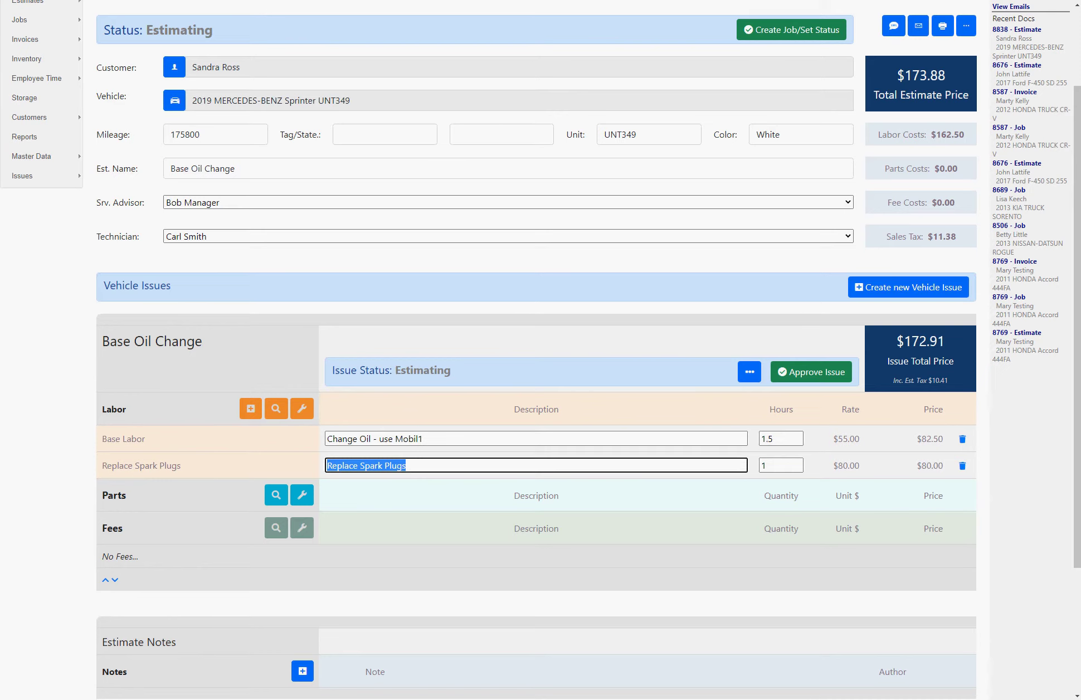
Step: Append '- Use platinum' to the spark plug description and set its hours to 1.5
{"action": "key", "text": "End"}
{"action": "type", "text": "- Use platinum"}
{"action": "key", "text": "Tab"}
{"action": "type", "text": "1.5"}
{"action": "key", "text": "Tab"}
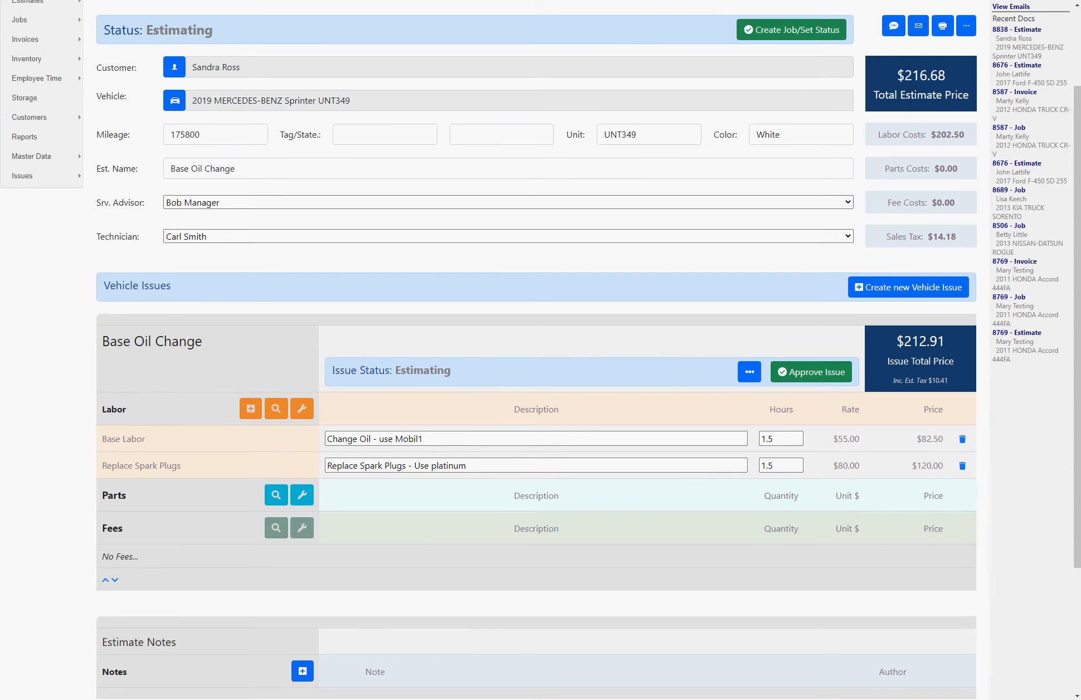
Step: Search parts for 'stp' and add the STP 5W-30 oil and Extended Life oil filter
{"action": "left_click", "coordinate": [277, 495]}
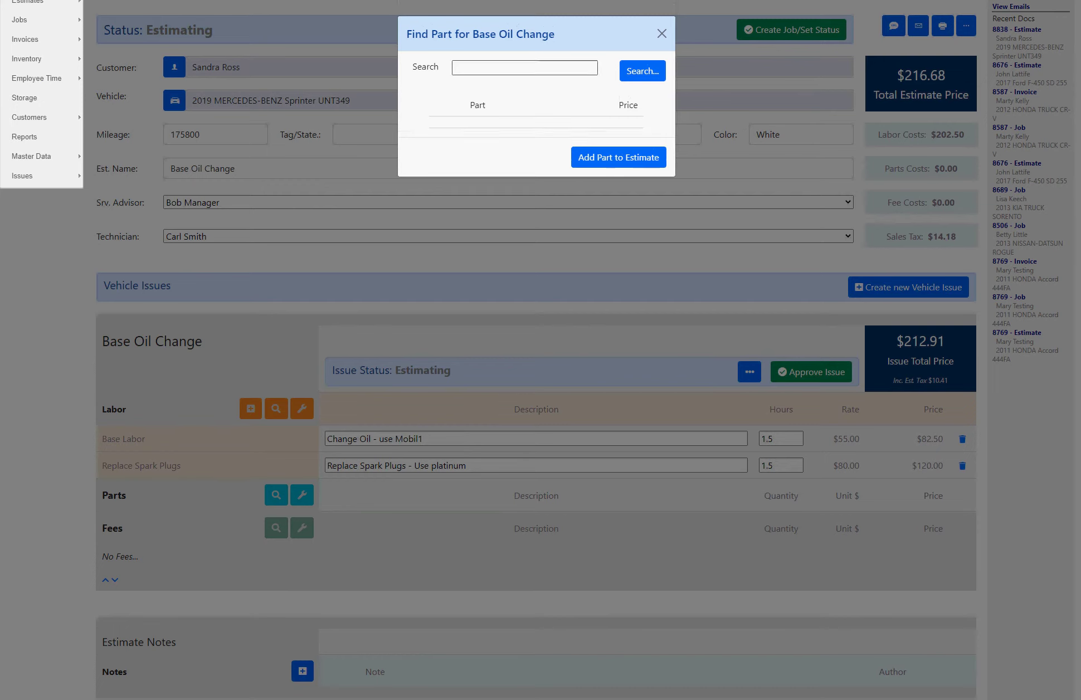
{"action": "type", "text": "stp"}
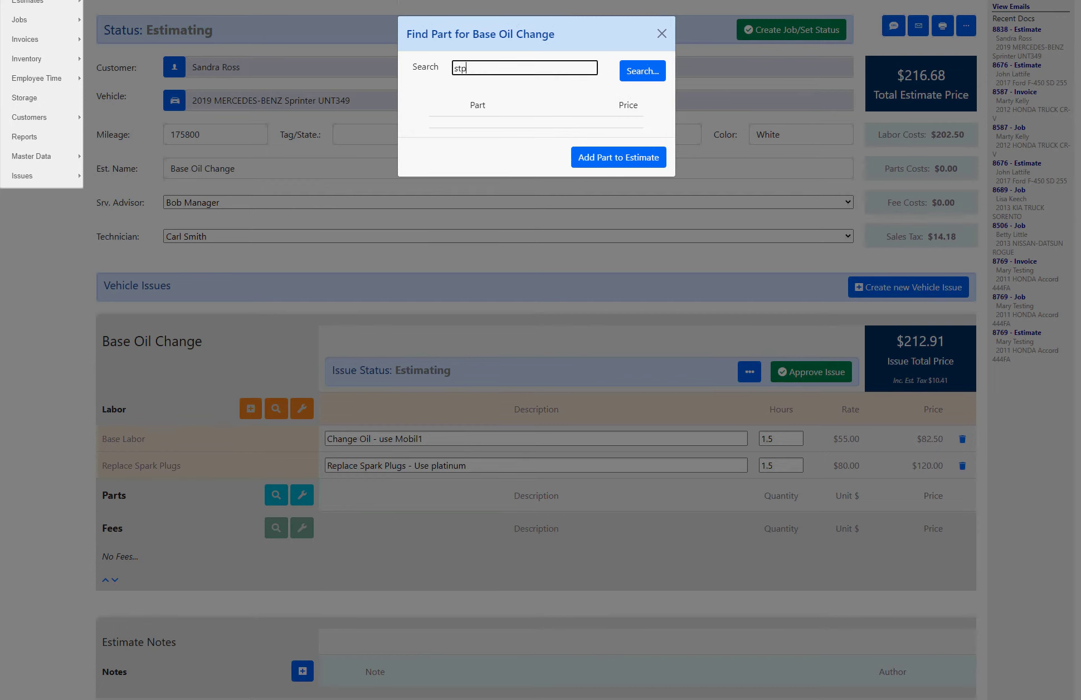
{"action": "key", "text": "Return"}
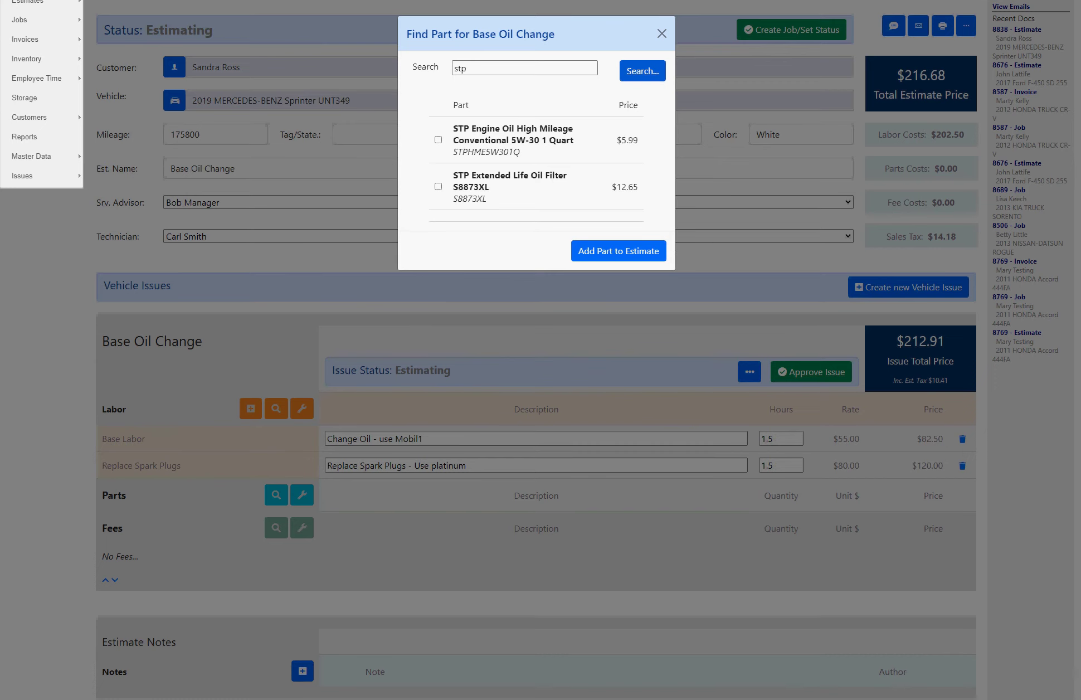
{"action": "left_click_drag", "start_coordinate": [454, 152], "coordinate": [521, 152]}
{"action": "left_click", "coordinate": [520, 152]}
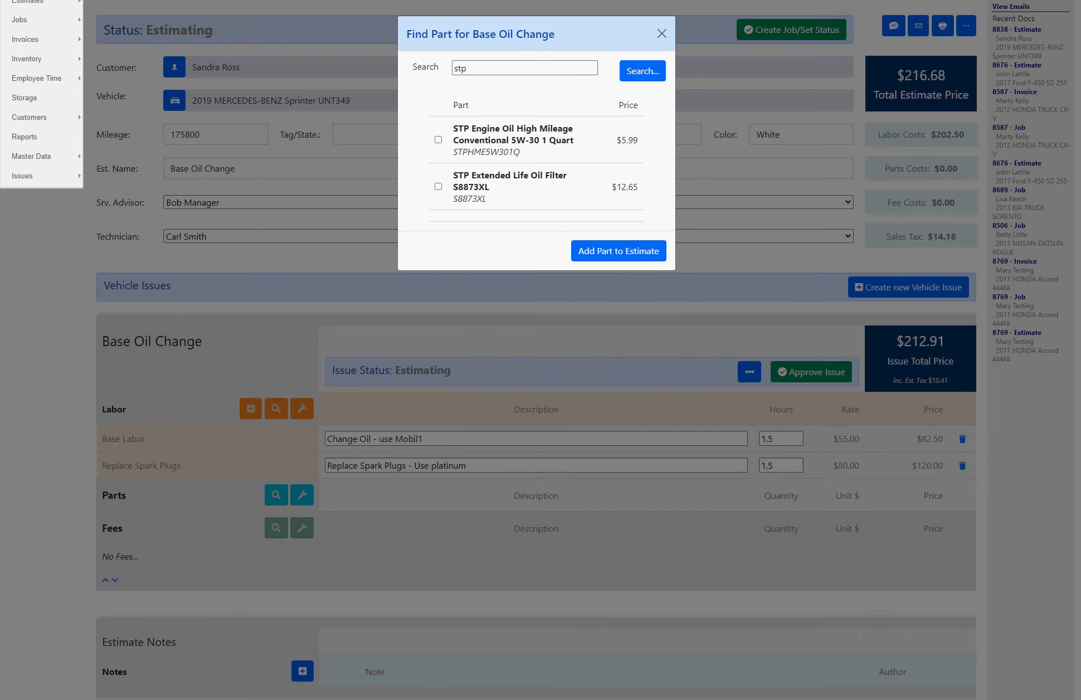
{"action": "left_click", "coordinate": [438, 139]}
{"action": "left_click", "coordinate": [438, 186]}
{"action": "left_click", "coordinate": [618, 251]}
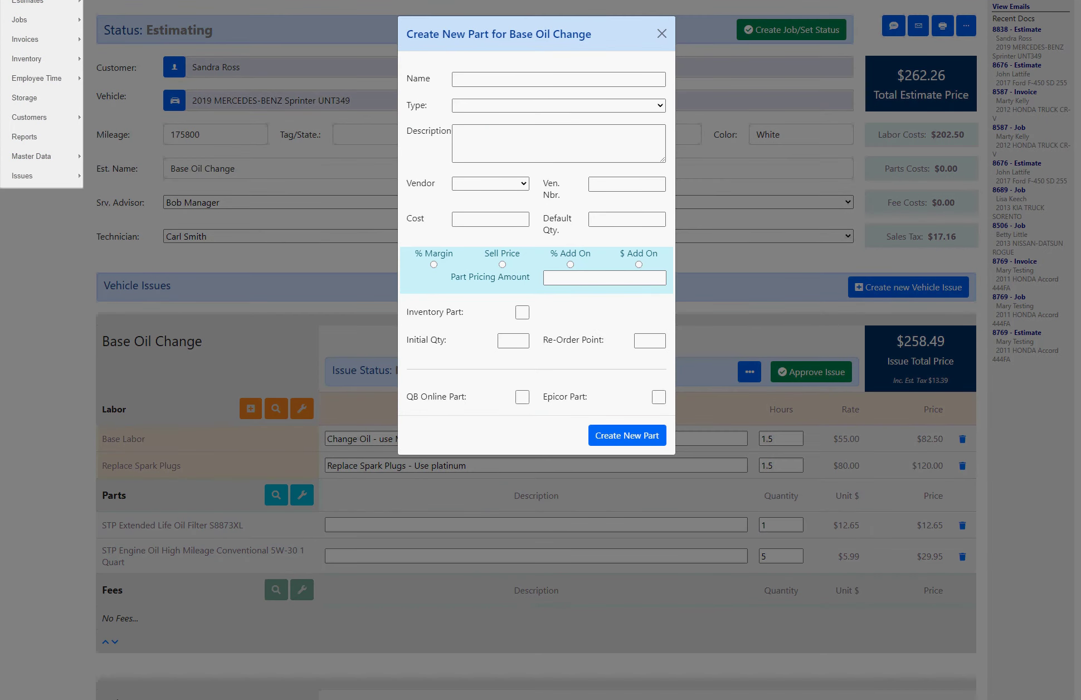
Step: Browse the part Type and Vendor choices on the Create New Part form, leaving both empty
{"action": "left_click", "coordinate": [557, 105]}
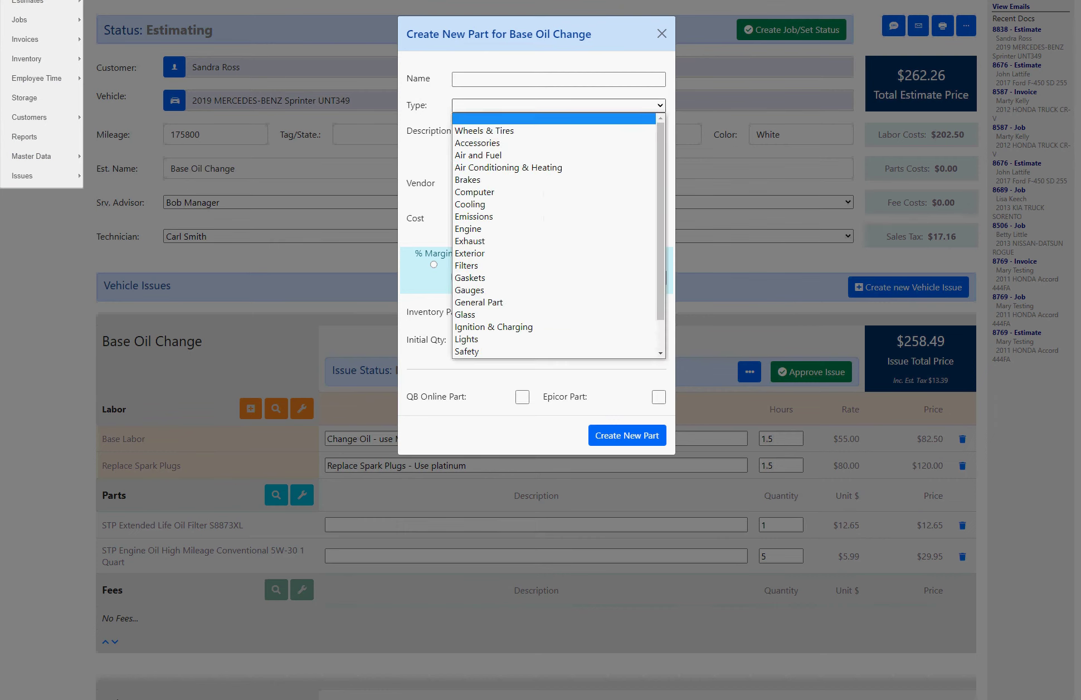
{"action": "key", "text": "Escape"}
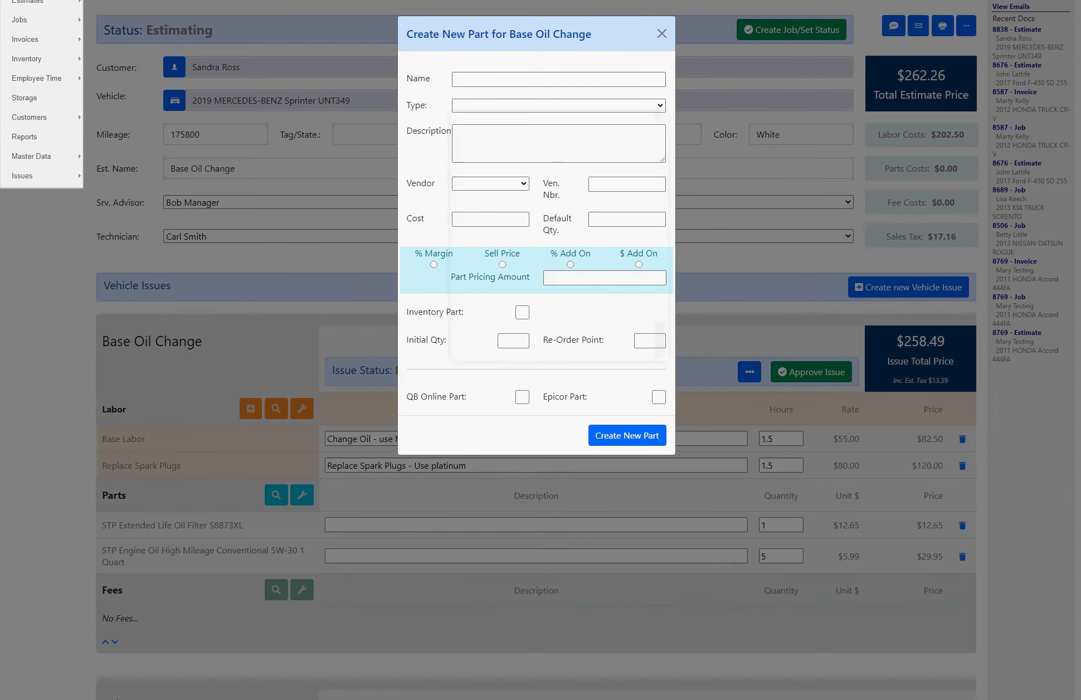
{"action": "left_click", "coordinate": [491, 183]}
{"action": "key", "text": "Up"}
{"action": "key", "text": "Up"}
{"action": "key", "text": "Up"}
{"action": "key", "text": "Up"}
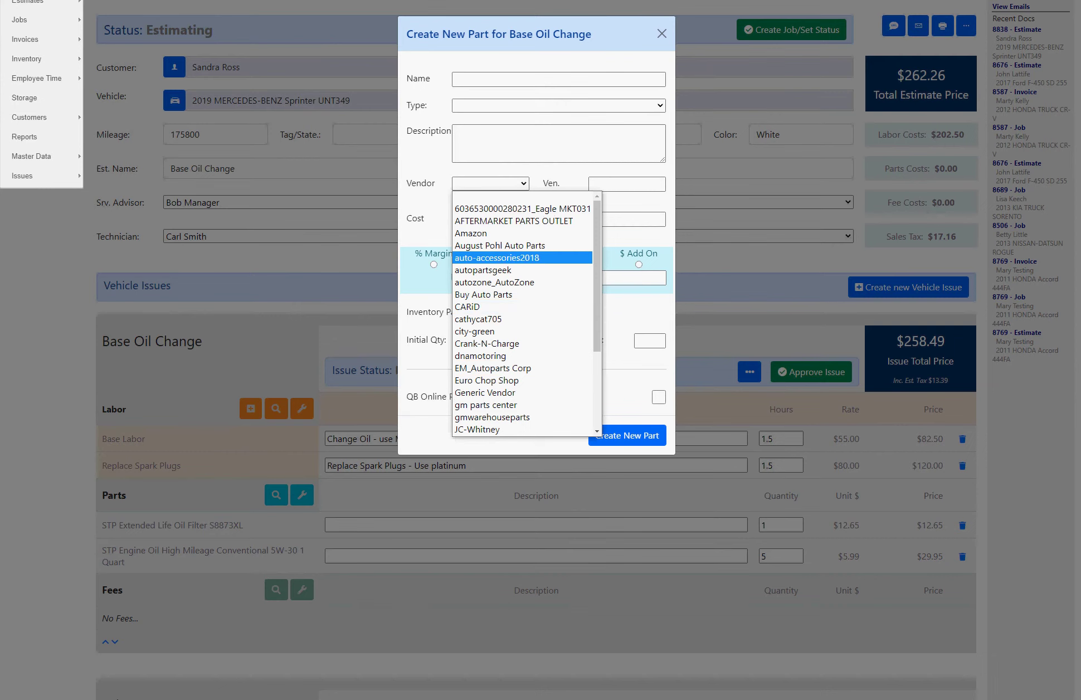
{"action": "key", "text": "Escape"}
{"action": "key", "text": "Tab"}
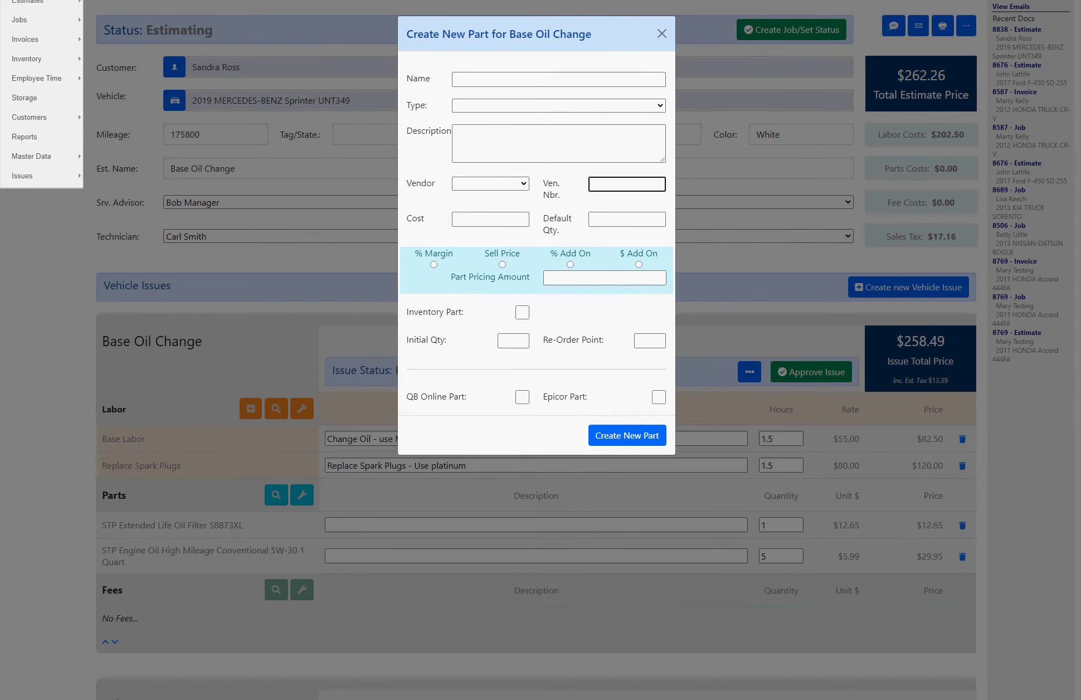
{"action": "key", "text": "Tab"}
{"action": "key", "text": "Tab"}
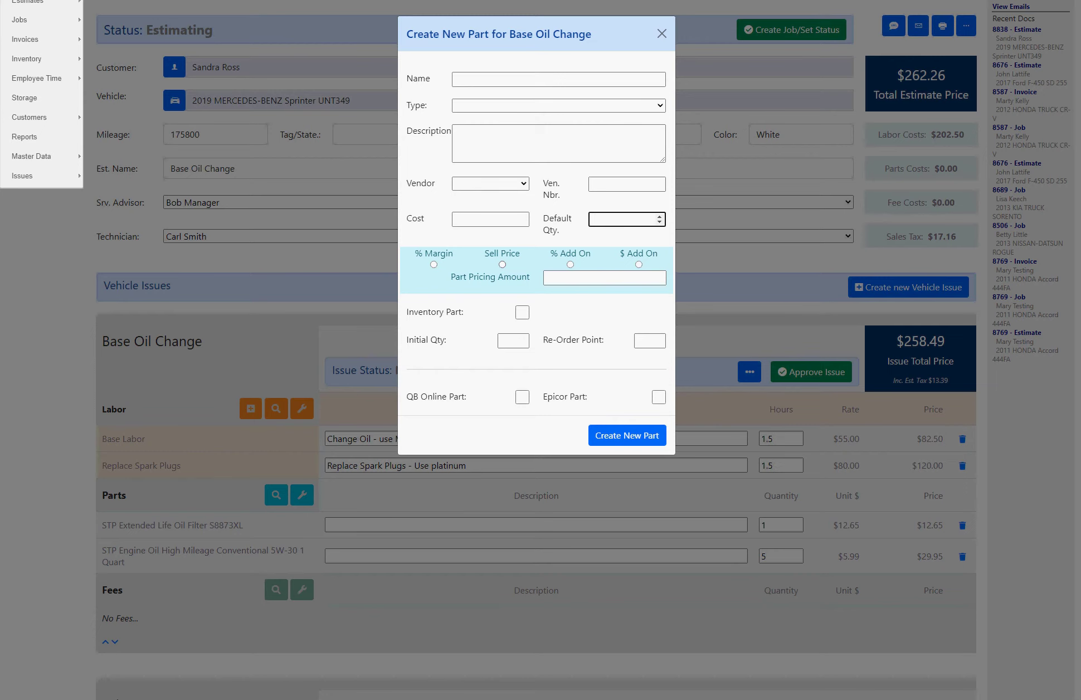
Step: Try the pricing options with amount 5, tick Inventory Part and QB Online Part, then discard the form
{"action": "left_click", "coordinate": [502, 264]}
{"action": "left_click", "coordinate": [570, 264]}
{"action": "left_click", "coordinate": [638, 264]}
{"action": "left_click", "coordinate": [599, 278]}
{"action": "type", "text": "5"}
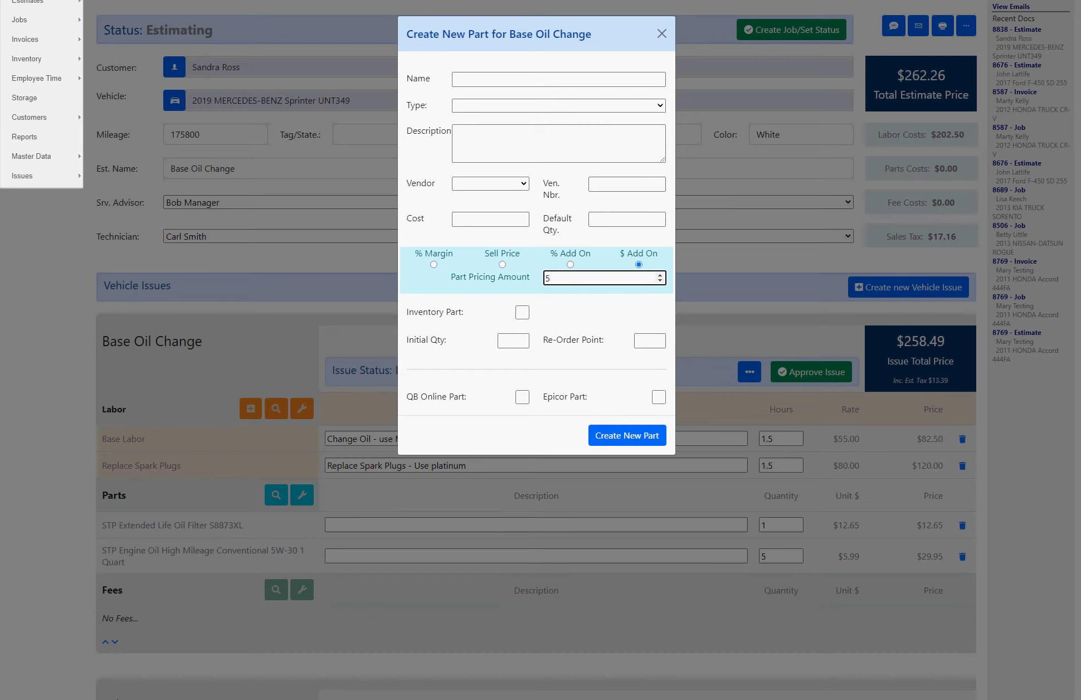
{"action": "left_click", "coordinate": [522, 312]}
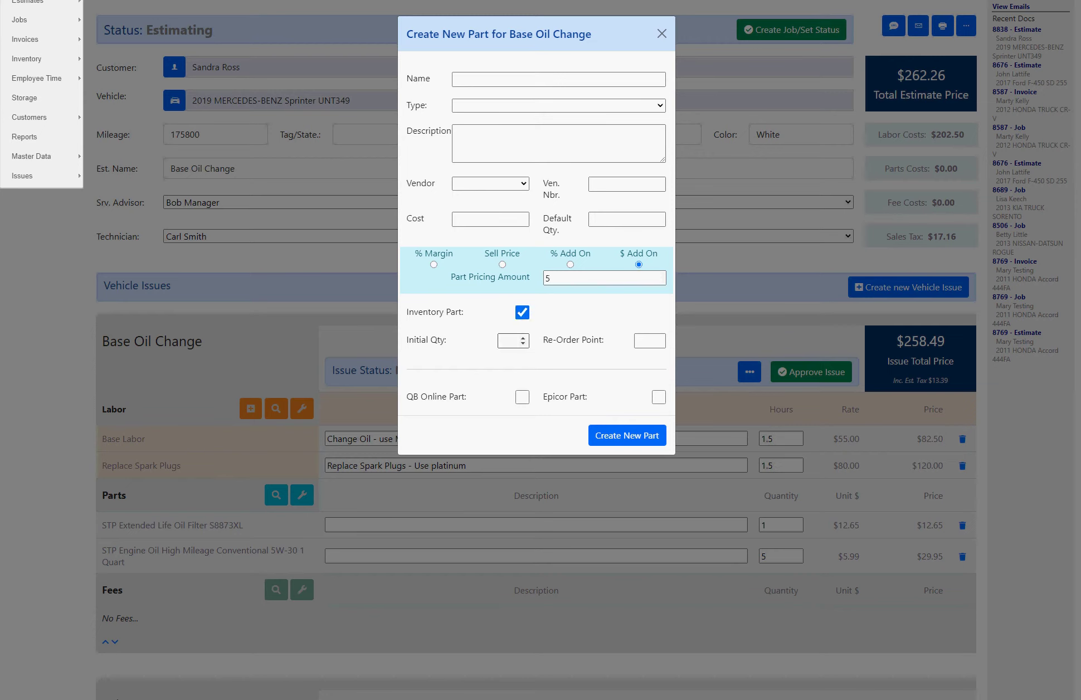
{"action": "left_click", "coordinate": [522, 338]}
{"action": "left_click", "coordinate": [522, 396]}
{"action": "left_click", "coordinate": [662, 34]}
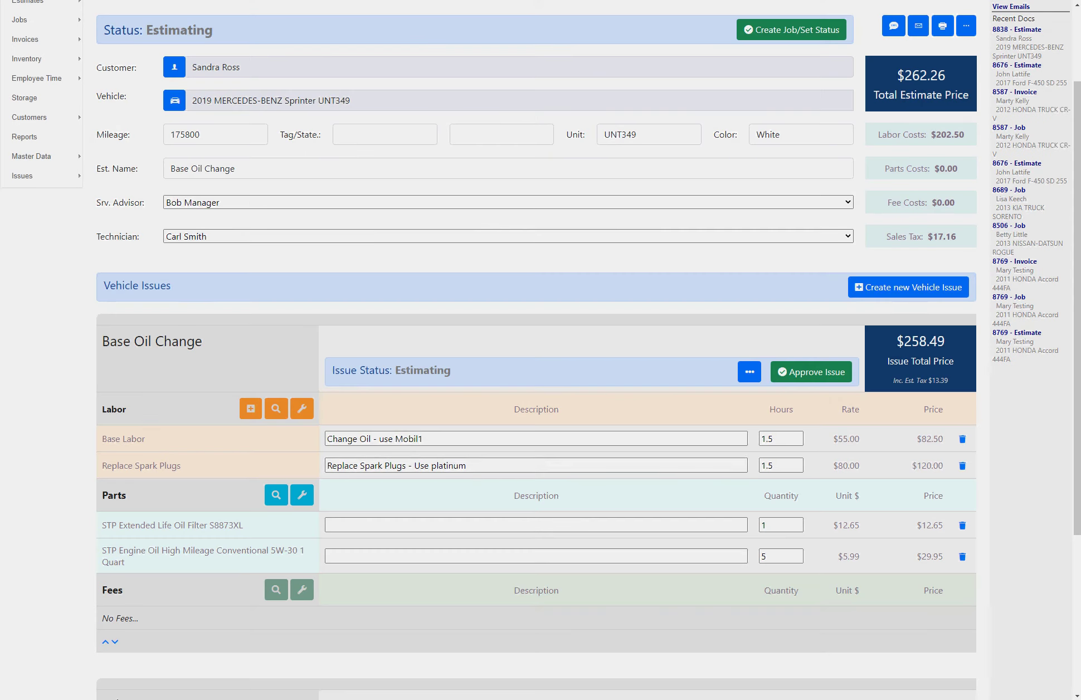
Step: Add the $10.00 Tire Disposal fee and 5.00% Shop Fees to Base Oil Change, skipping Shop Supplies
{"action": "scroll", "coordinate": [535, 350], "scroll_direction": "down", "scroll_amount": 4}
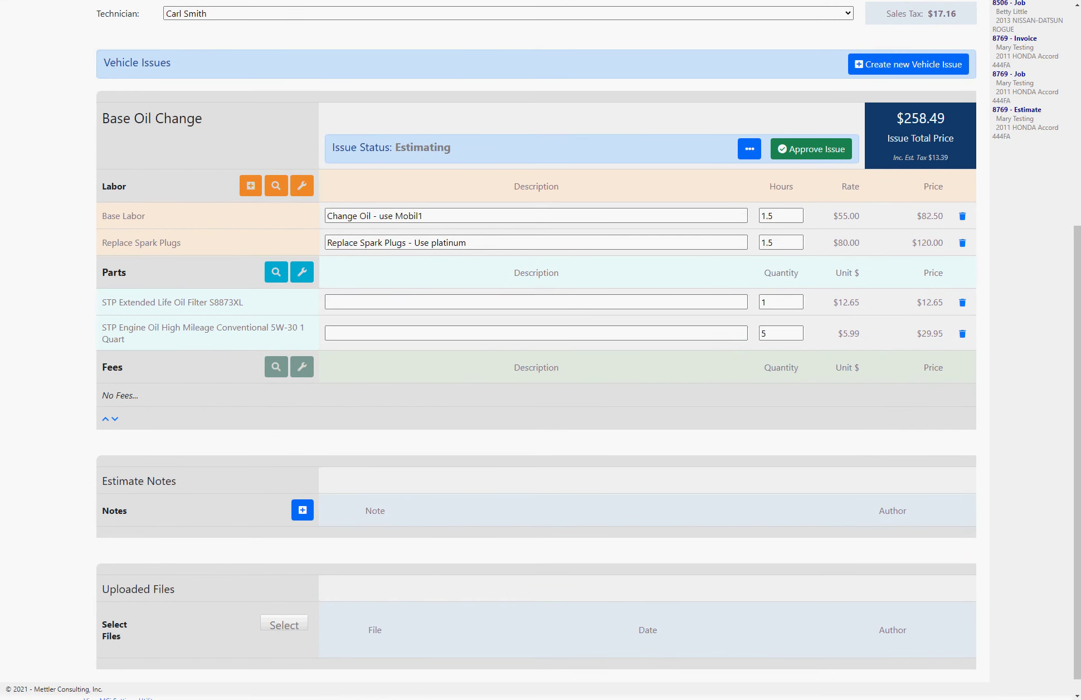
{"action": "left_click", "coordinate": [276, 366]}
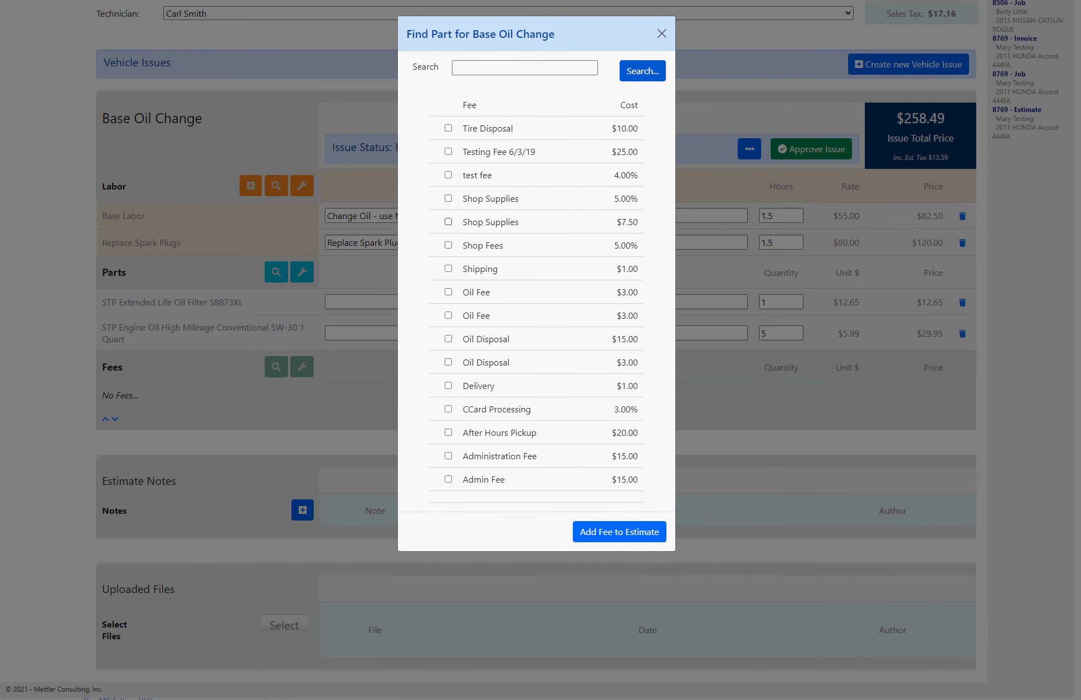
{"action": "left_click", "coordinate": [448, 221]}
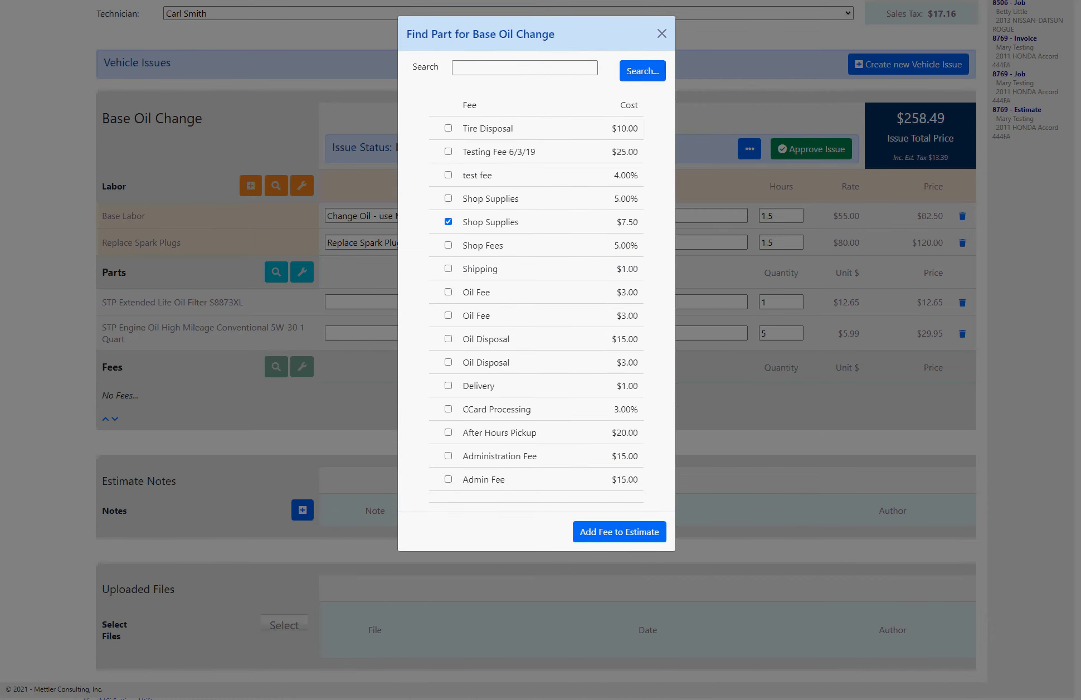
{"action": "left_click", "coordinate": [448, 221]}
{"action": "left_click", "coordinate": [448, 127]}
{"action": "left_click", "coordinate": [448, 245]}
{"action": "left_click", "coordinate": [619, 531]}
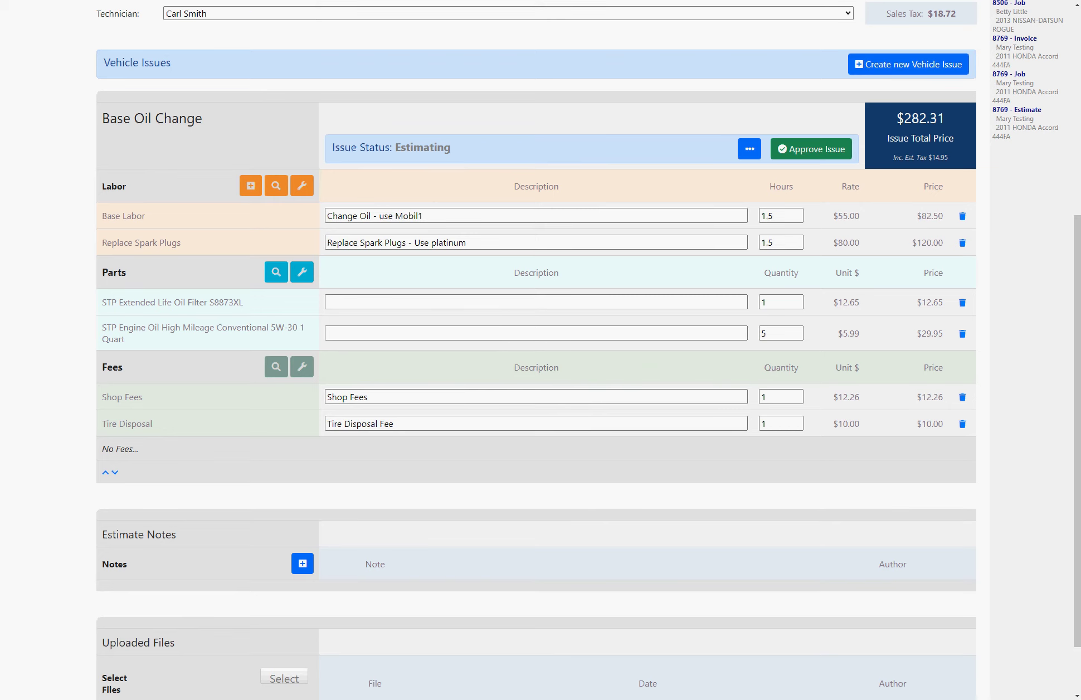
{"action": "left_click_drag", "start_coordinate": [103, 62], "coordinate": [171, 62]}
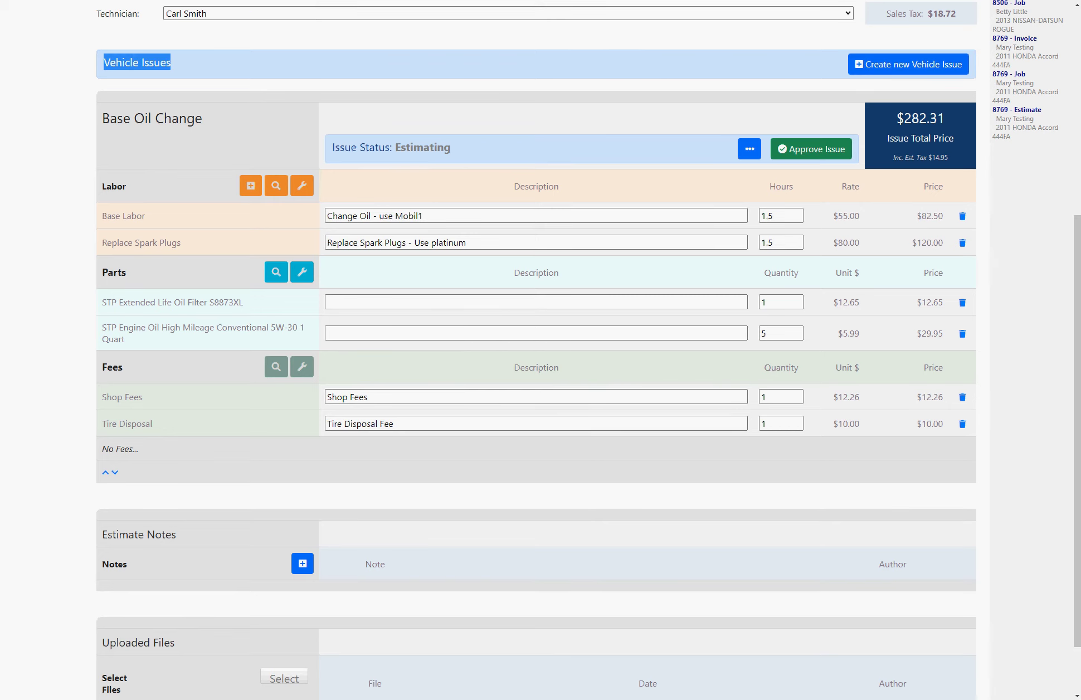
Step: Create the Wash Car issue from the description suggestions, leaving Choose Standard Job blank
{"action": "left_click", "coordinate": [908, 64]}
{"action": "left_click", "coordinate": [536, 87]}
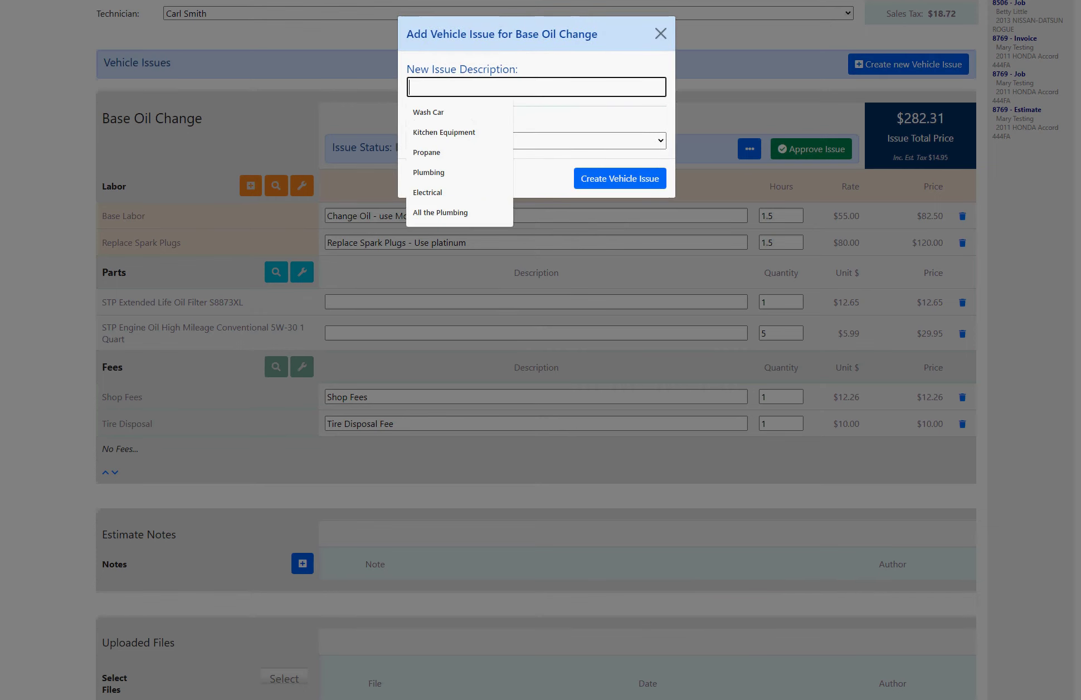
{"action": "key", "text": "Down"}
{"action": "key", "text": "Tab"}
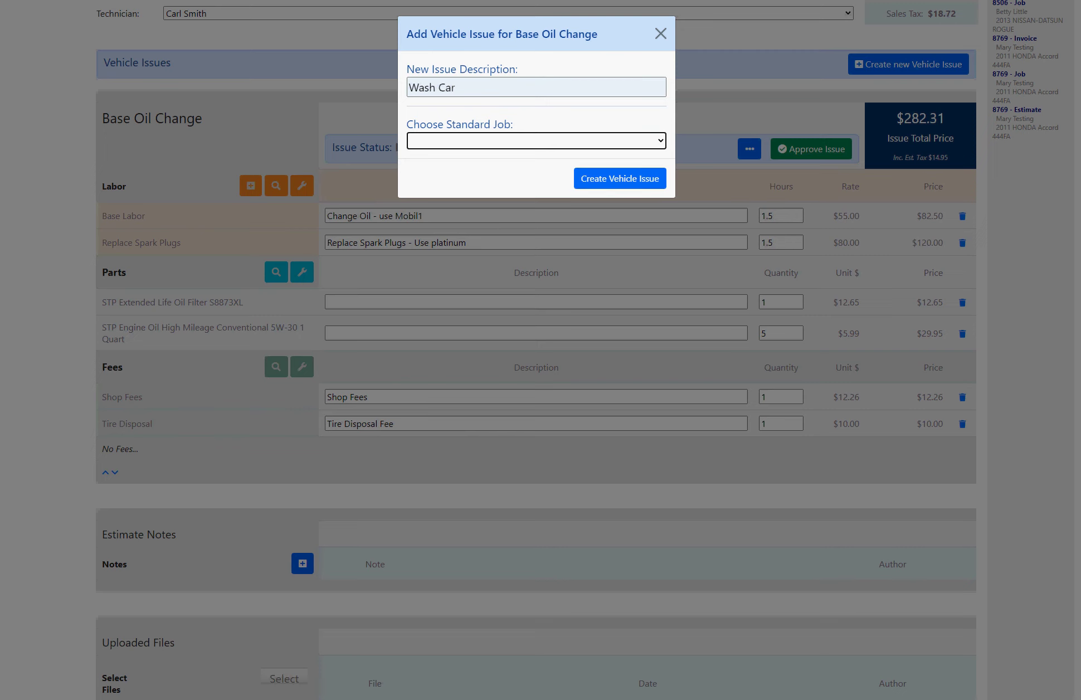
{"action": "key", "text": "alt+Down"}
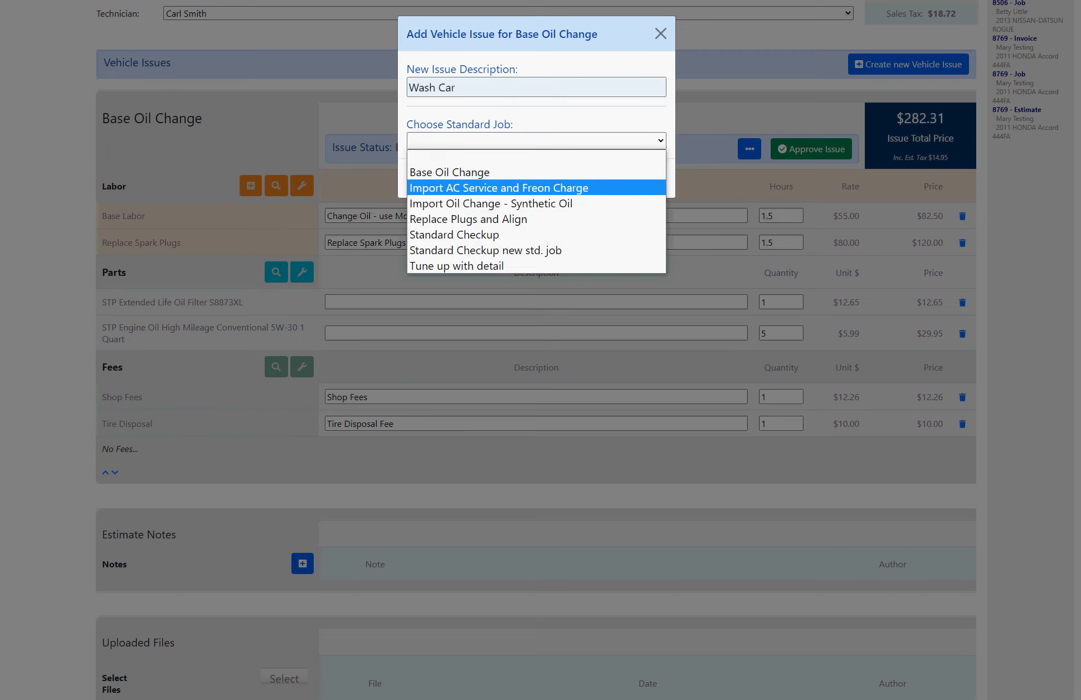
{"action": "key", "text": "Escape"}
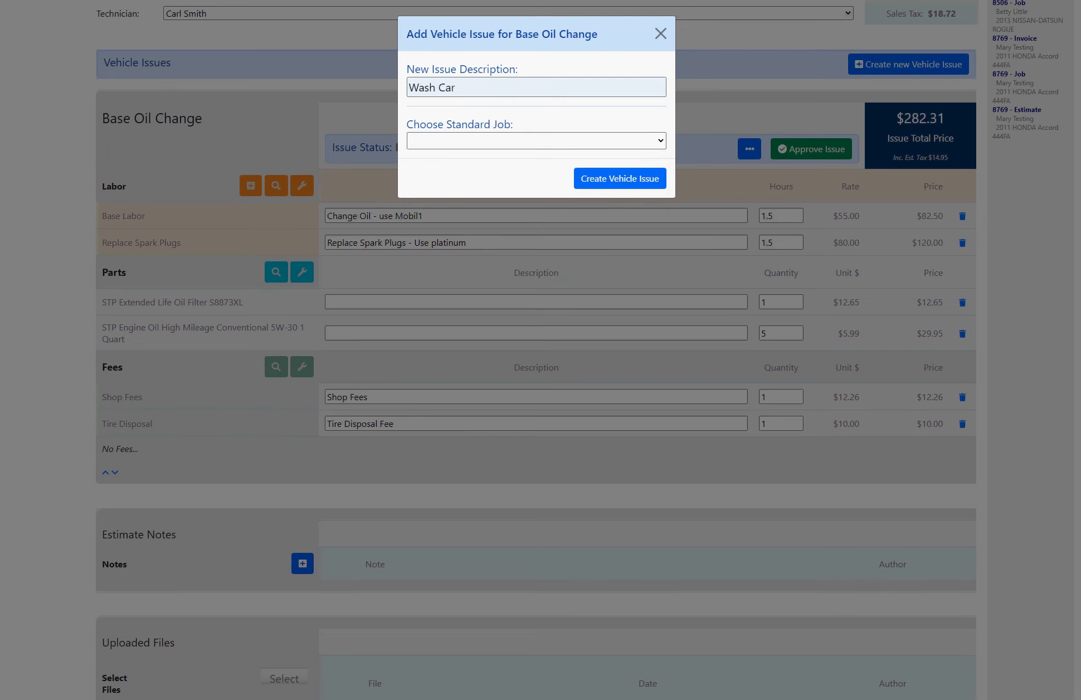
{"action": "key", "text": "Return"}
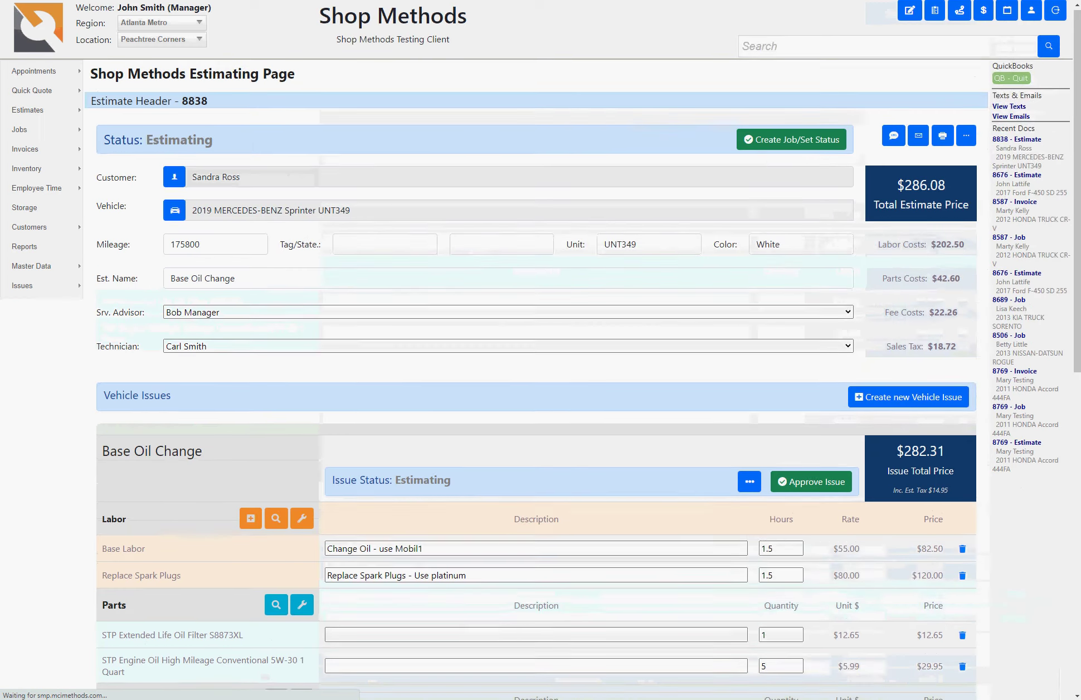
Step: Add a 0.5-hour Wash Car labor line to the Wash Car issue
{"action": "scroll", "coordinate": [536, 356], "scroll_direction": "down", "scroll_amount": 4}
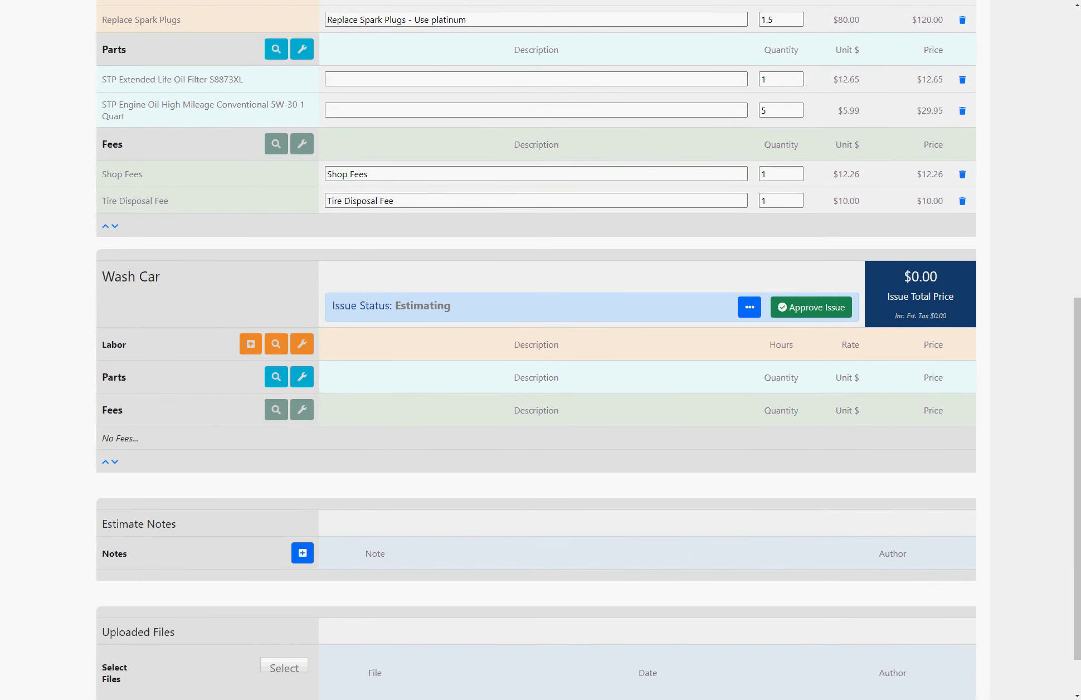
{"action": "type", "text": "Wash "}
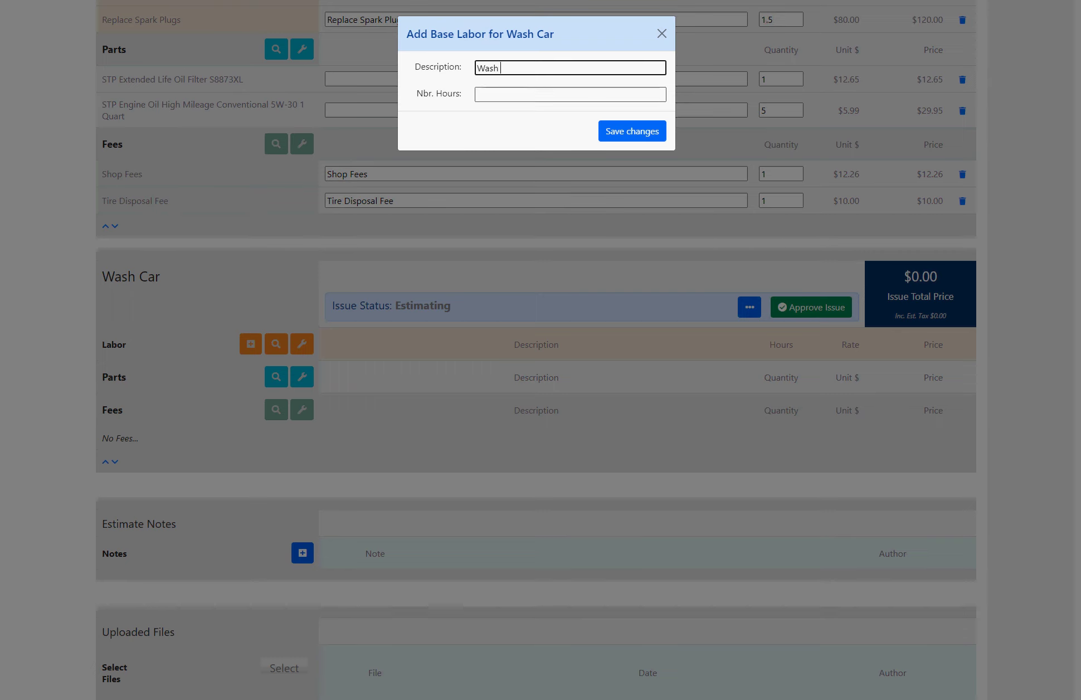
{"action": "type", "text": "Car"}
{"action": "key", "text": "Tab"}
{"action": "type", "text": ".5"}
{"action": "key", "text": "Tab"}
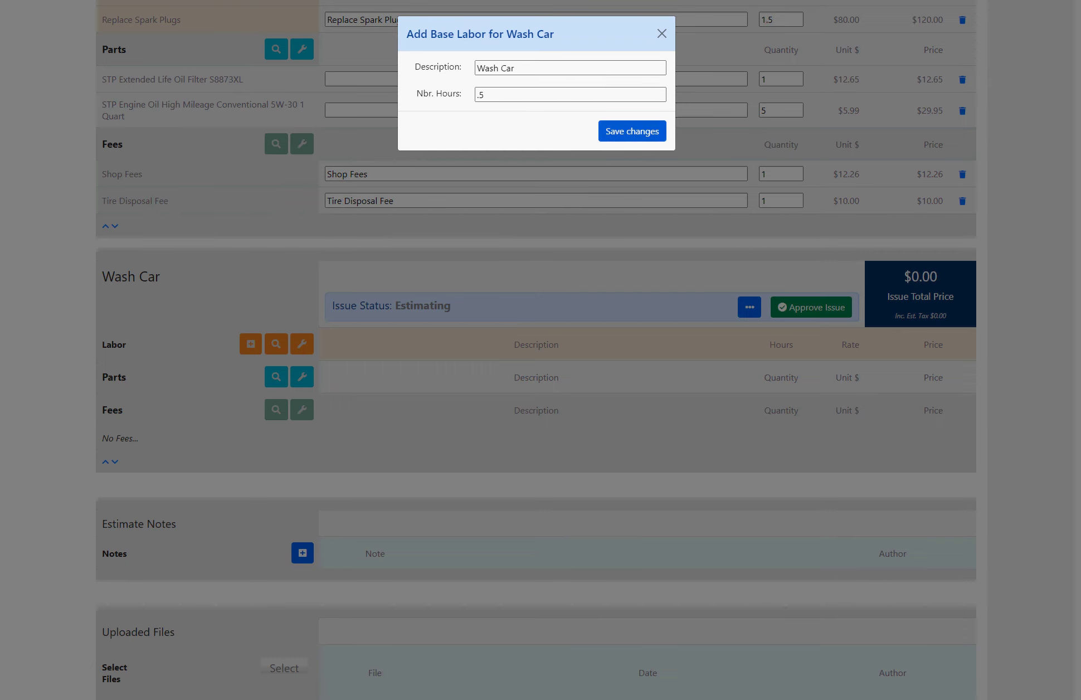
{"action": "key", "text": "Return"}
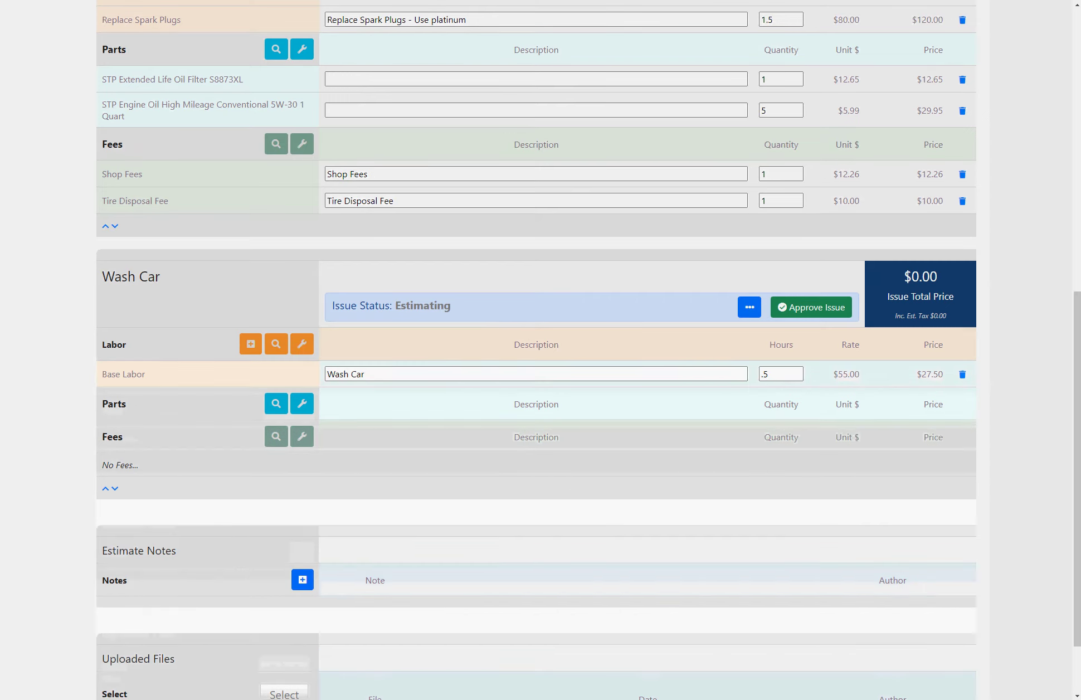
Step: Search parts for 'wash' and add Car Wash Solution to the Wash Car issue
{"action": "left_click", "coordinate": [276, 404]}
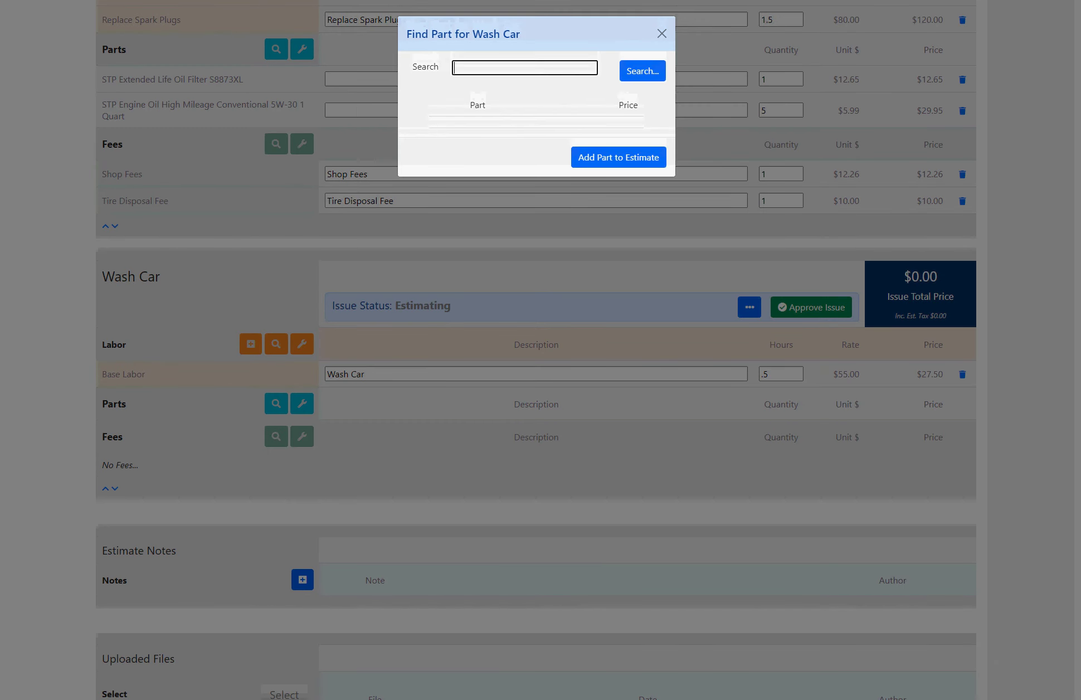
{"action": "type", "text": "wash"}
{"action": "key", "text": "Return"}
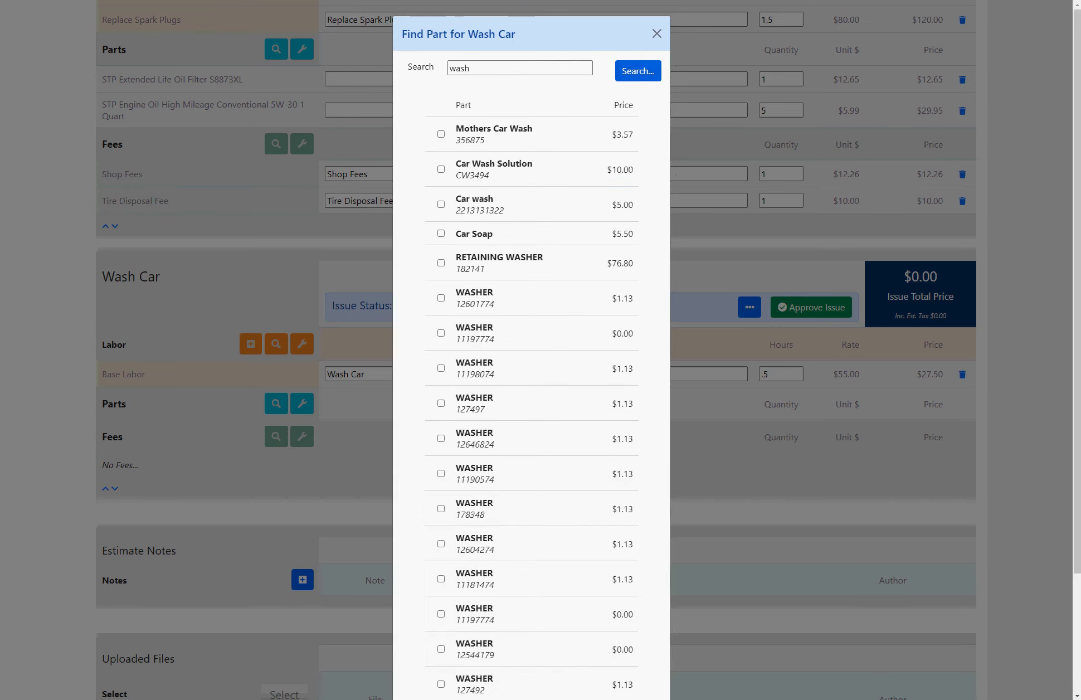
{"action": "left_click", "coordinate": [441, 169]}
{"action": "scroll", "coordinate": [531, 357], "scroll_direction": "down", "scroll_amount": 3}
{"action": "left_click", "coordinate": [614, 665]}
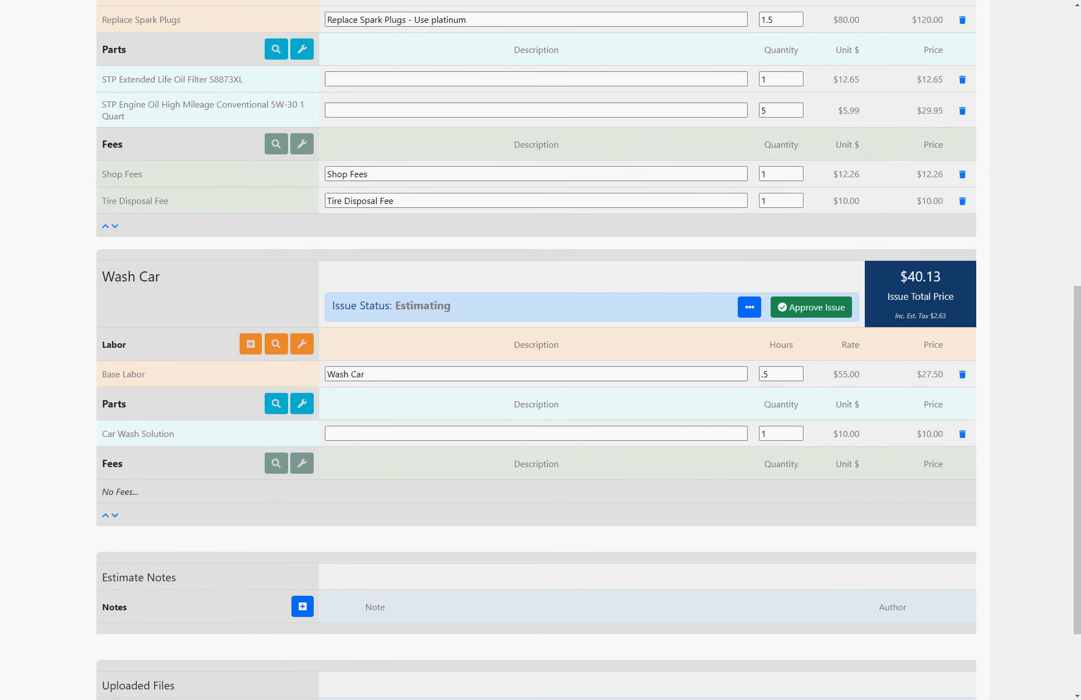
{"action": "scroll", "coordinate": [535, 350], "scroll_direction": "up", "scroll_amount": 7}
{"action": "scroll", "coordinate": [535, 350], "scroll_direction": "down", "scroll_amount": 3}
{"action": "scroll", "coordinate": [535, 350], "scroll_direction": "down", "scroll_amount": 3}
{"action": "scroll", "coordinate": [535, 350], "scroll_direction": "down", "scroll_amount": 3}
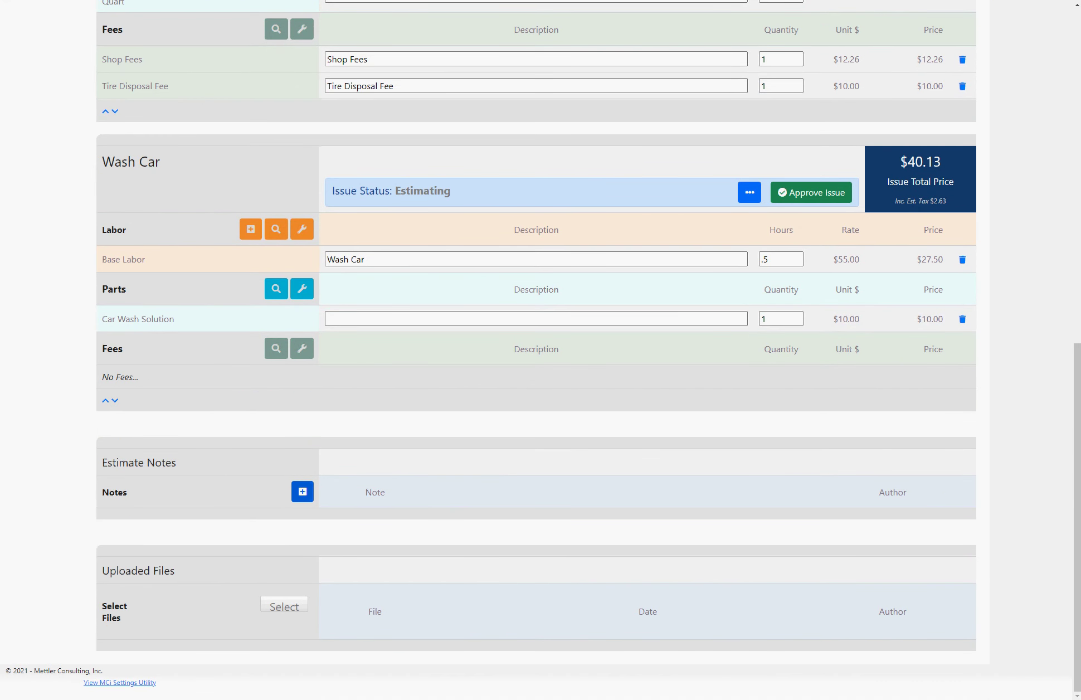
Step: Add the estimate note 'This is an estimate note for this customer...We can add as many as we want.'
{"action": "left_click", "coordinate": [303, 492]}
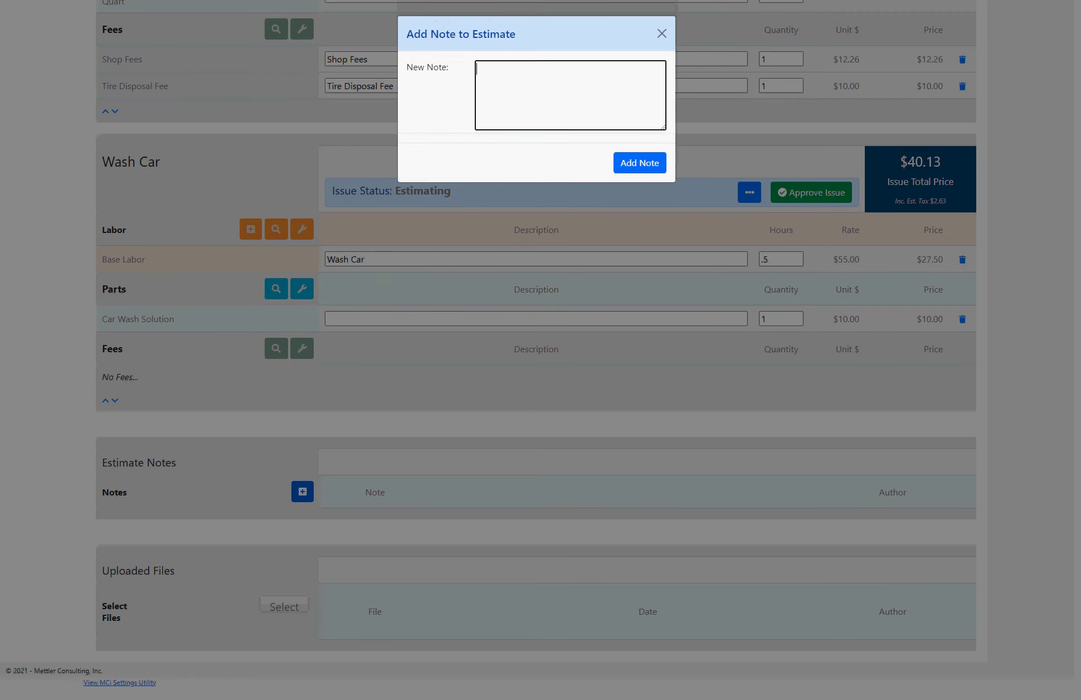
{"action": "type", "text": "This is a"}
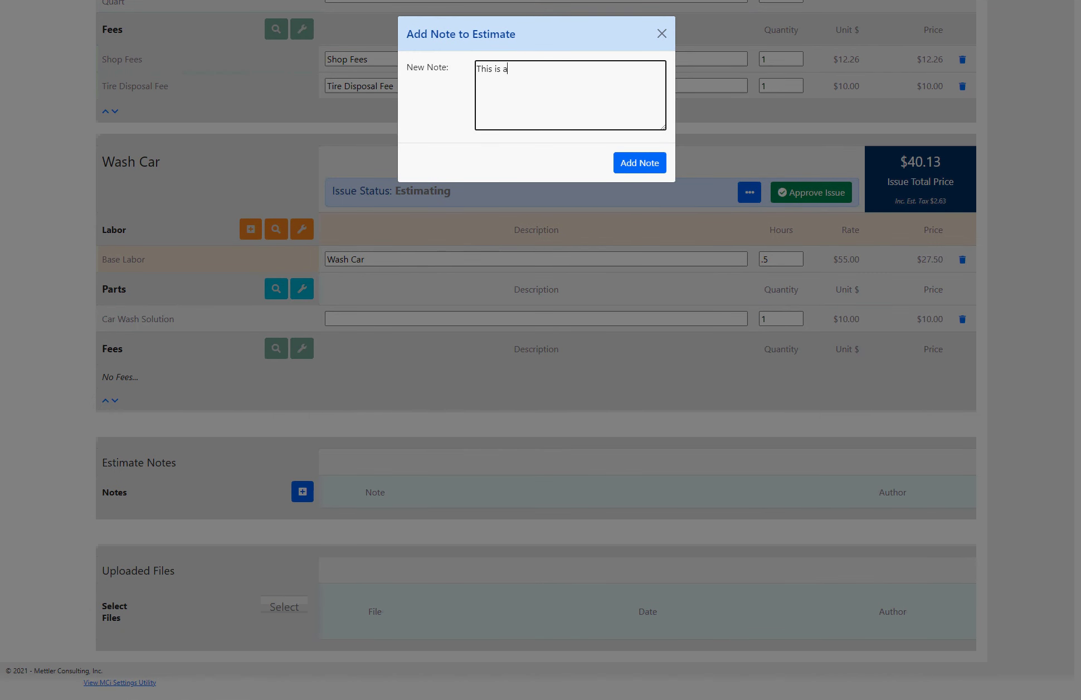
{"action": "type", "text": "n estimate note for this customer...We c"}
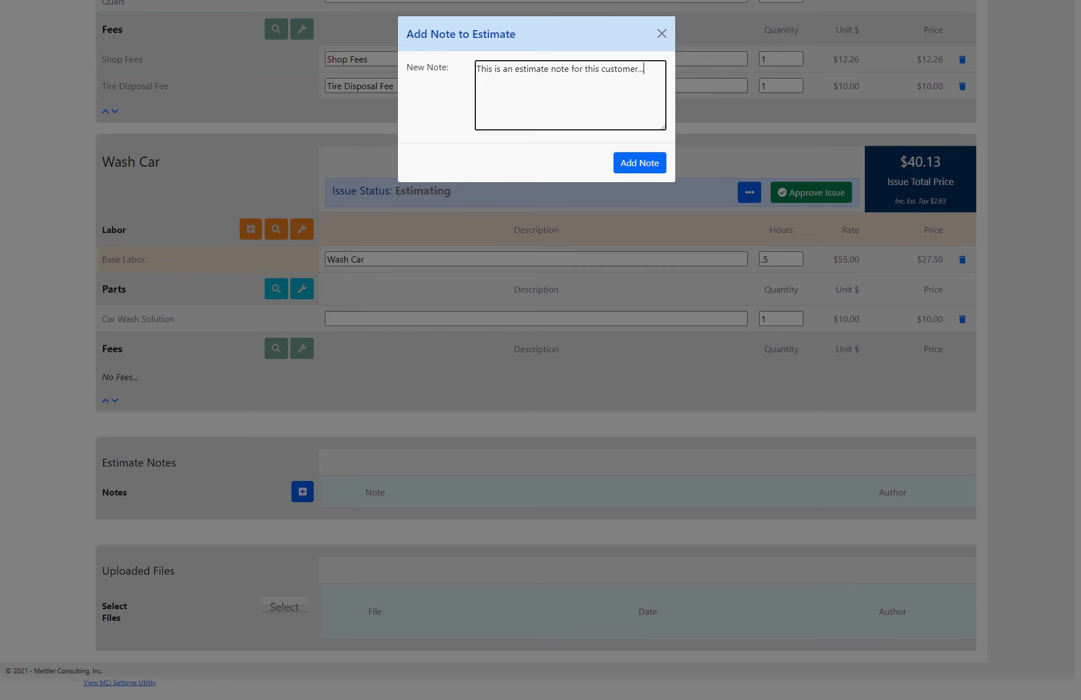
{"action": "type", "text": "an add as many as we want."}
{"action": "key", "text": "Tab"}
{"action": "key", "text": "Return"}
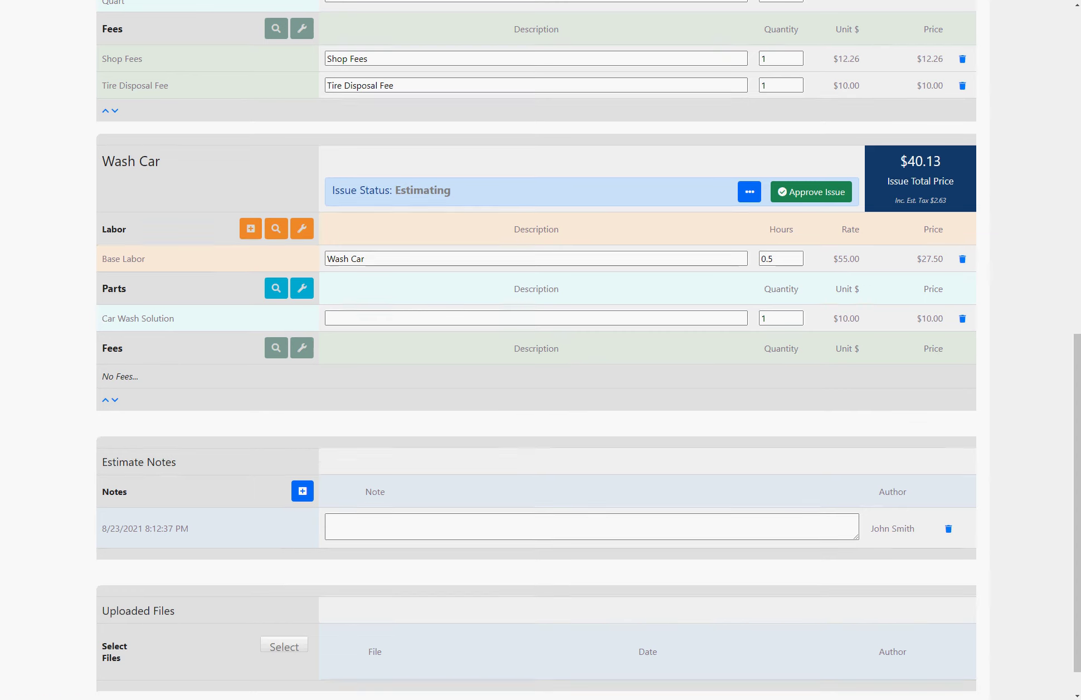
{"action": "scroll", "coordinate": [535, 350], "scroll_direction": "down", "scroll_amount": 1}
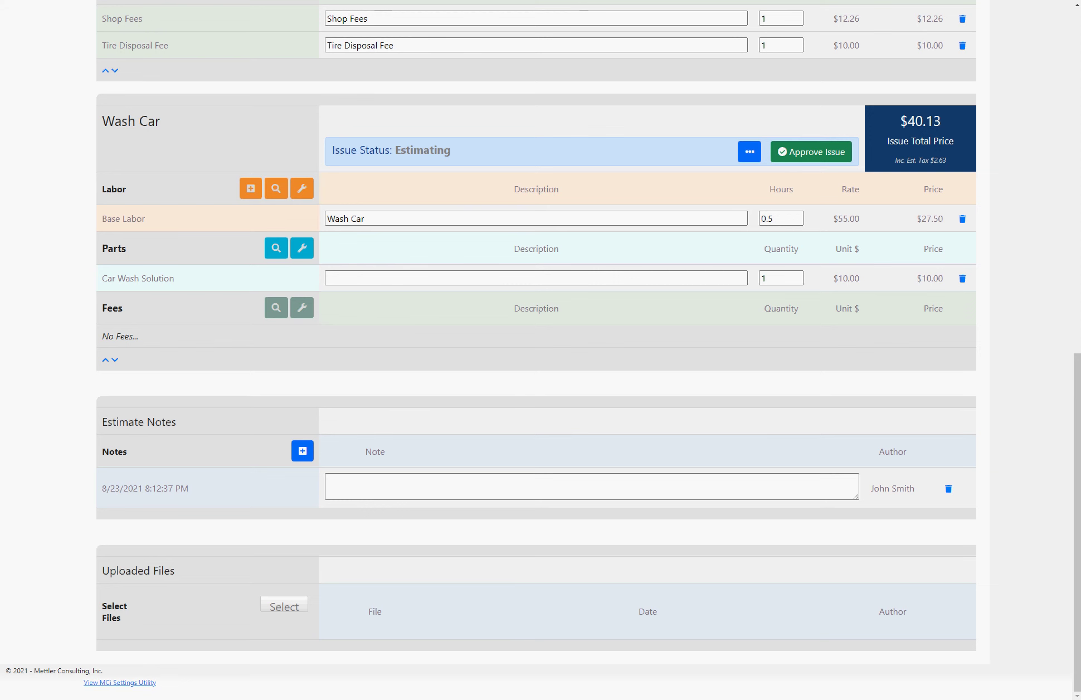
{"action": "left_click", "coordinate": [285, 606]}
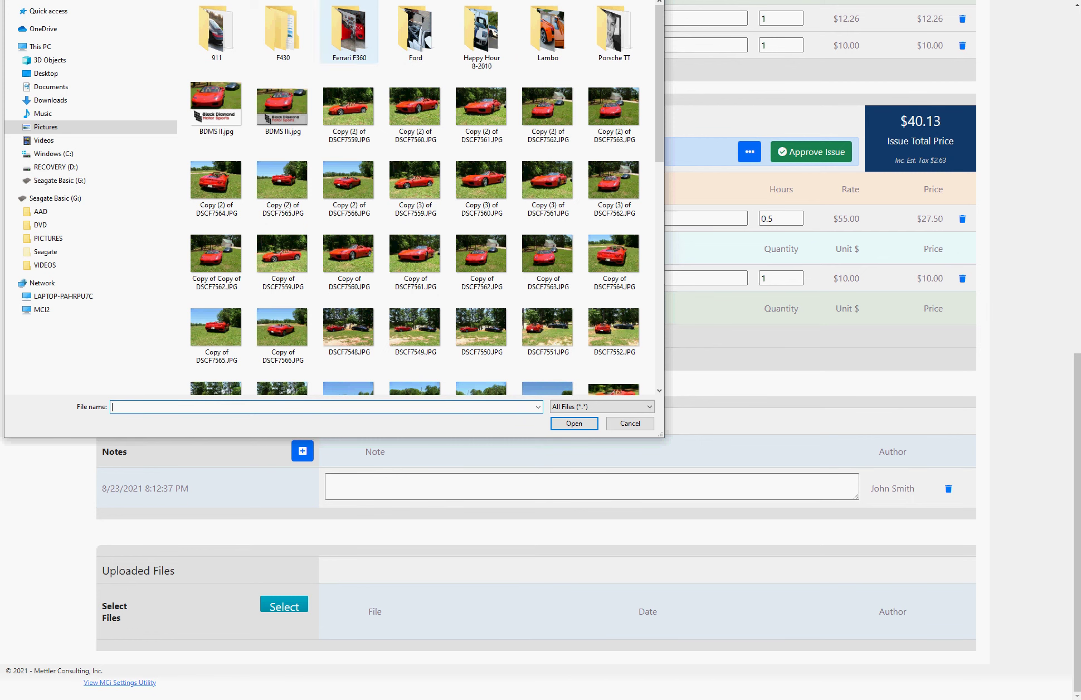
{"action": "double_click", "coordinate": [350, 30]}
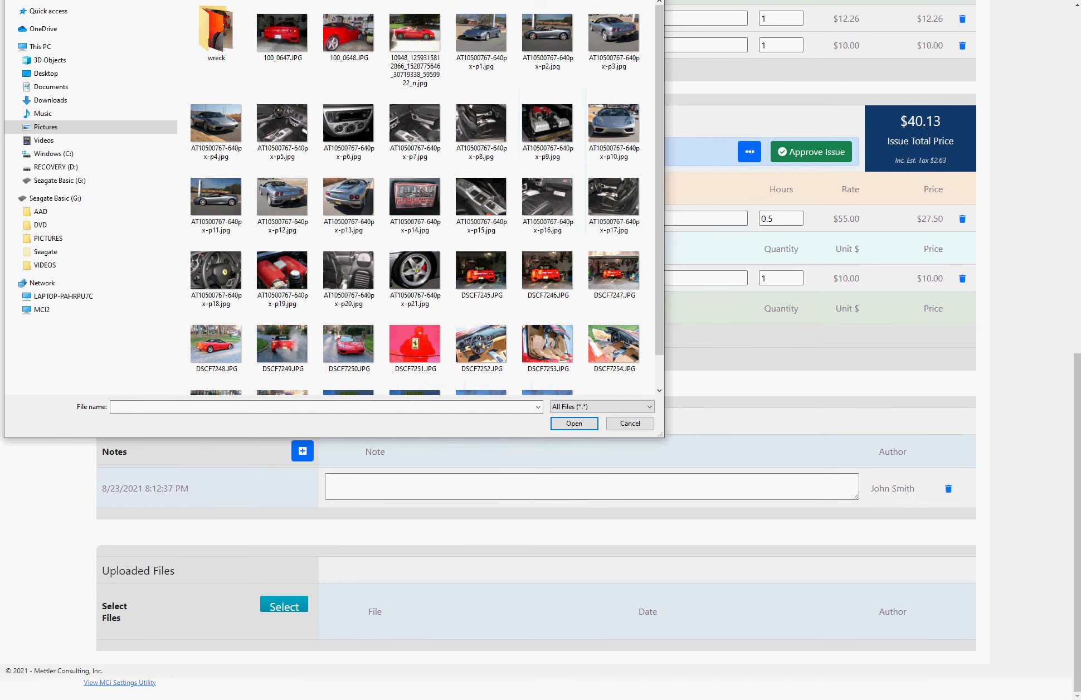
{"action": "left_click", "coordinate": [614, 269]}
{"action": "left_click", "coordinate": [282, 272], "text": "ctrl"}
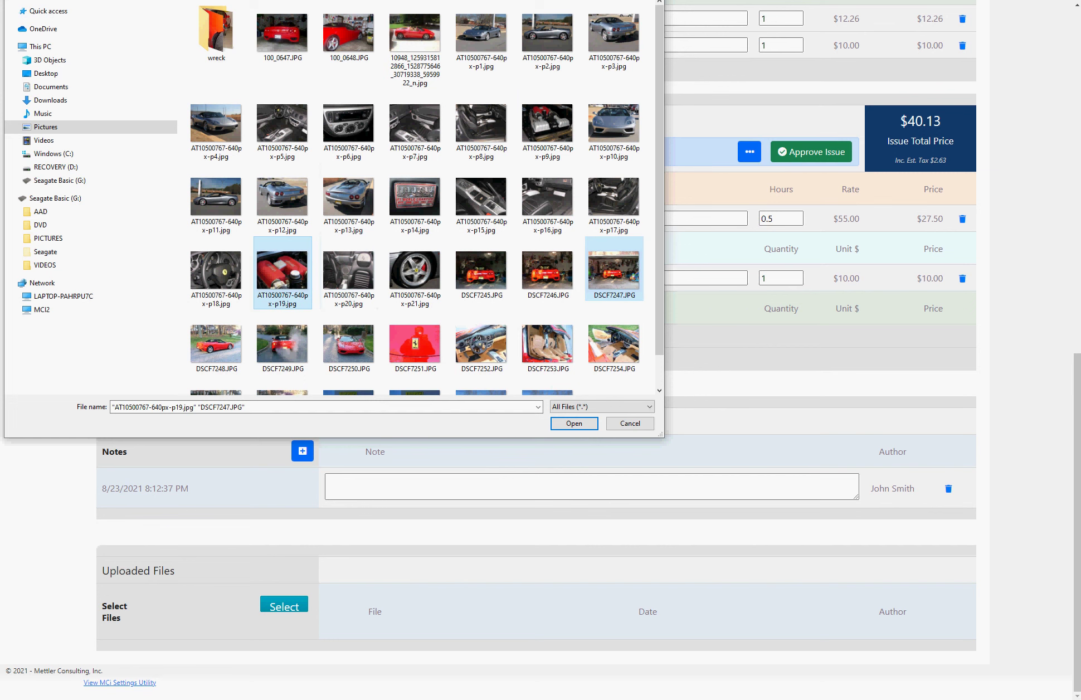
{"action": "left_click", "coordinate": [547, 126], "text": "ctrl"}
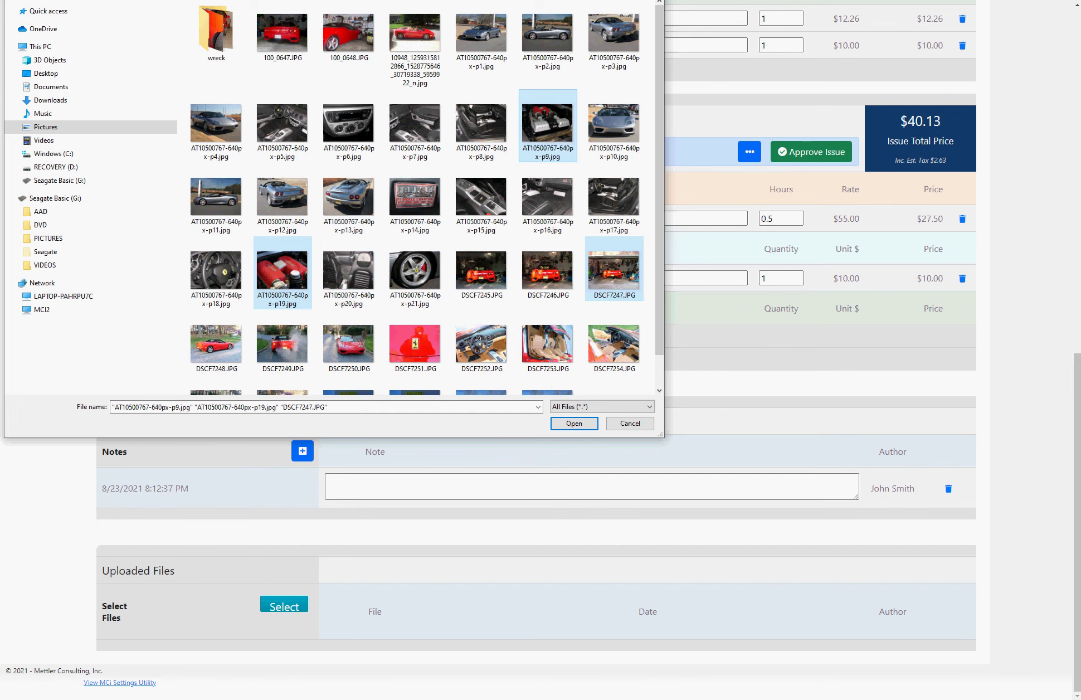
{"action": "key", "text": "Return"}
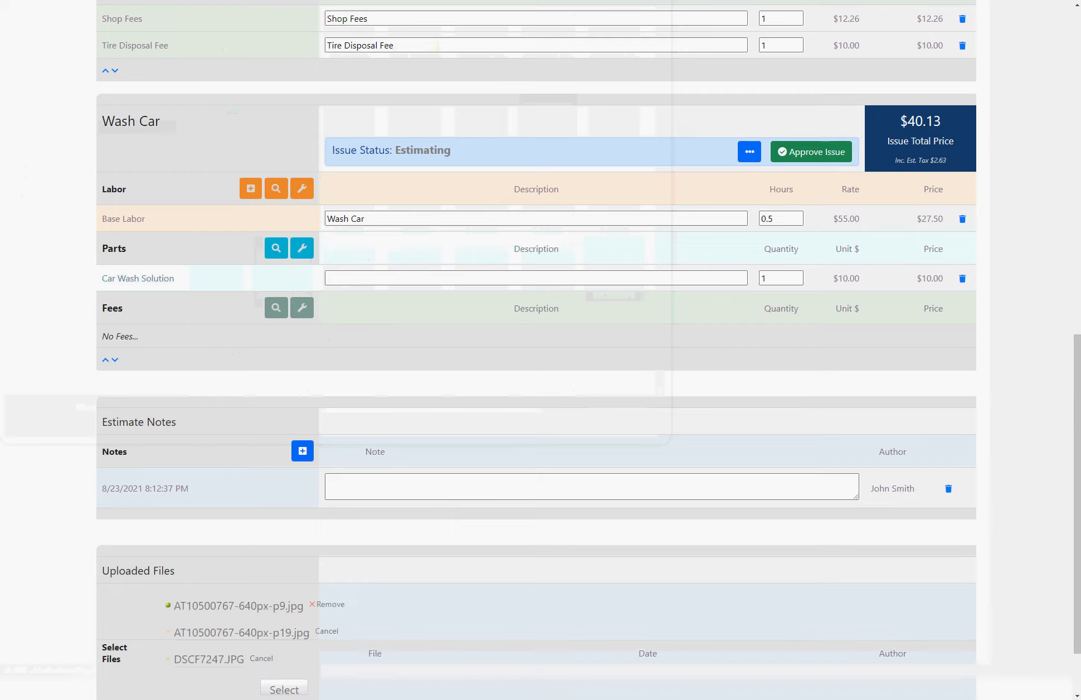
{"action": "scroll", "coordinate": [535, 357], "scroll_direction": "down", "scroll_amount": 3}
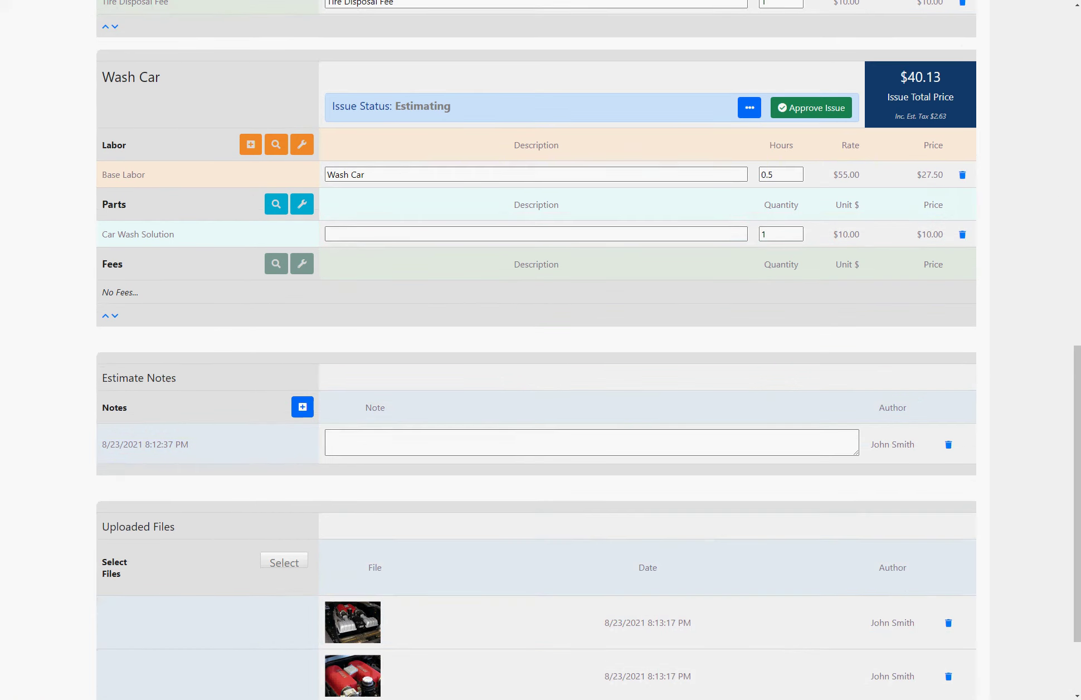
{"action": "scroll", "coordinate": [540, 350], "scroll_direction": "down", "scroll_amount": 2}
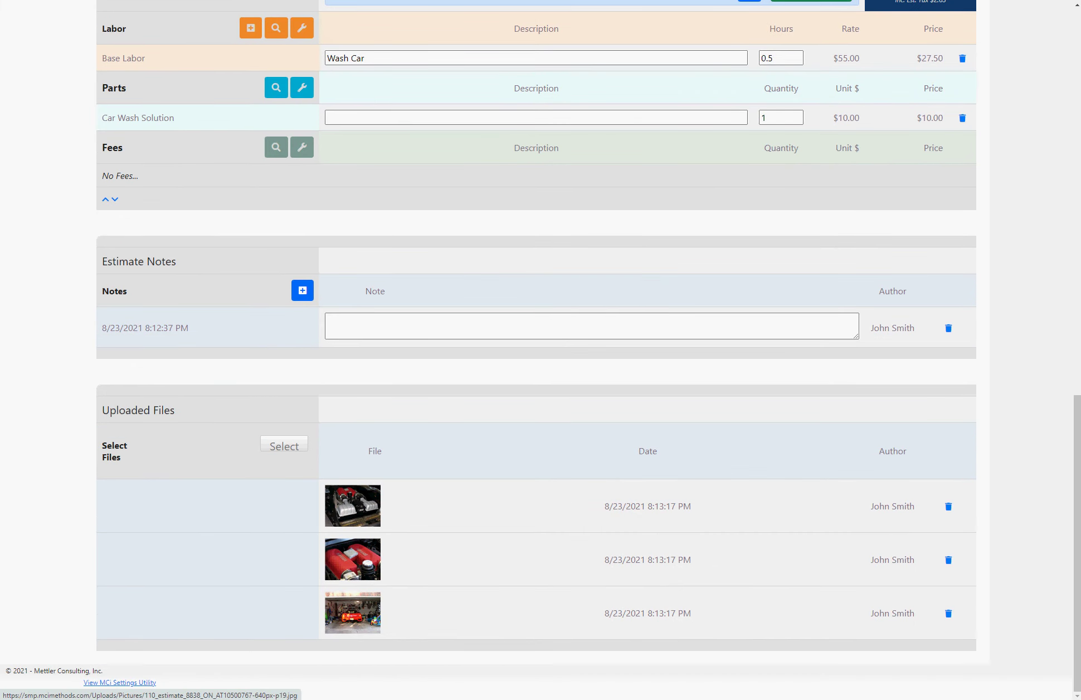
{"action": "left_click", "coordinate": [353, 559]}
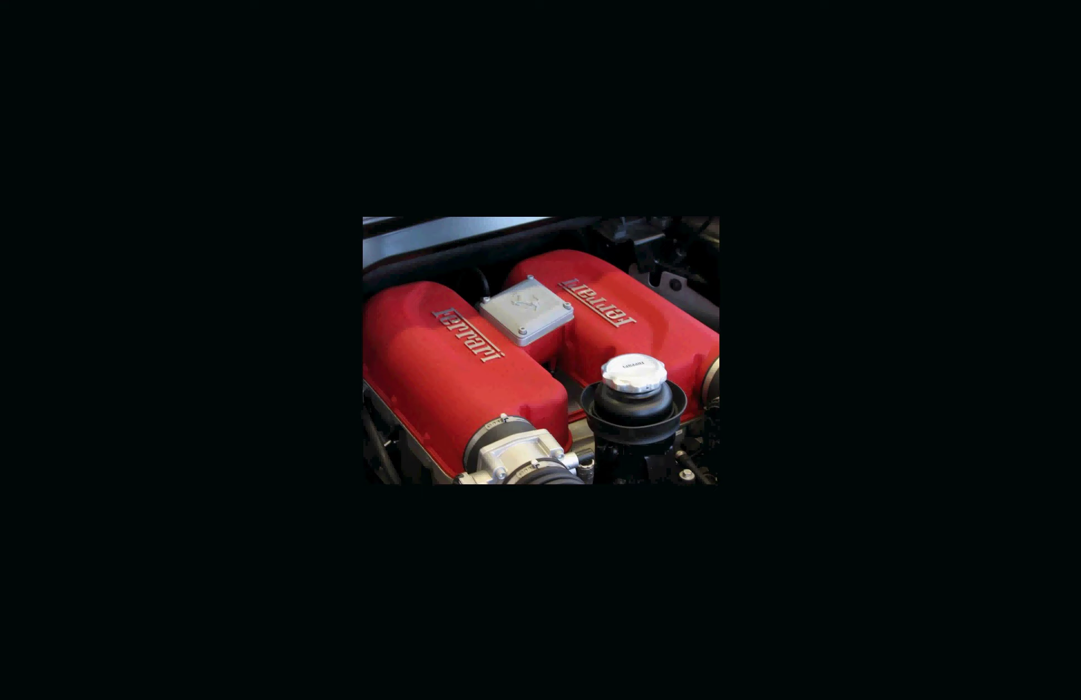
{"action": "key", "text": "Escape"}
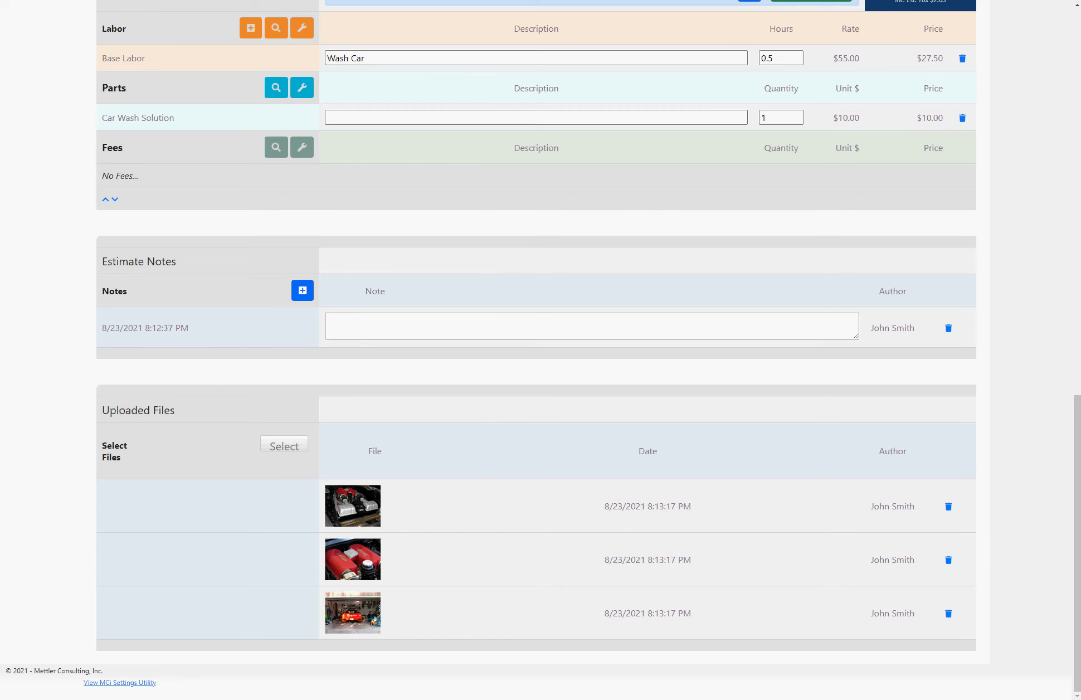
Step: Text the customer 'This is a text from the estimate' using the first suggested message
{"action": "scroll", "coordinate": [536, 350], "scroll_direction": "up", "scroll_amount": 15}
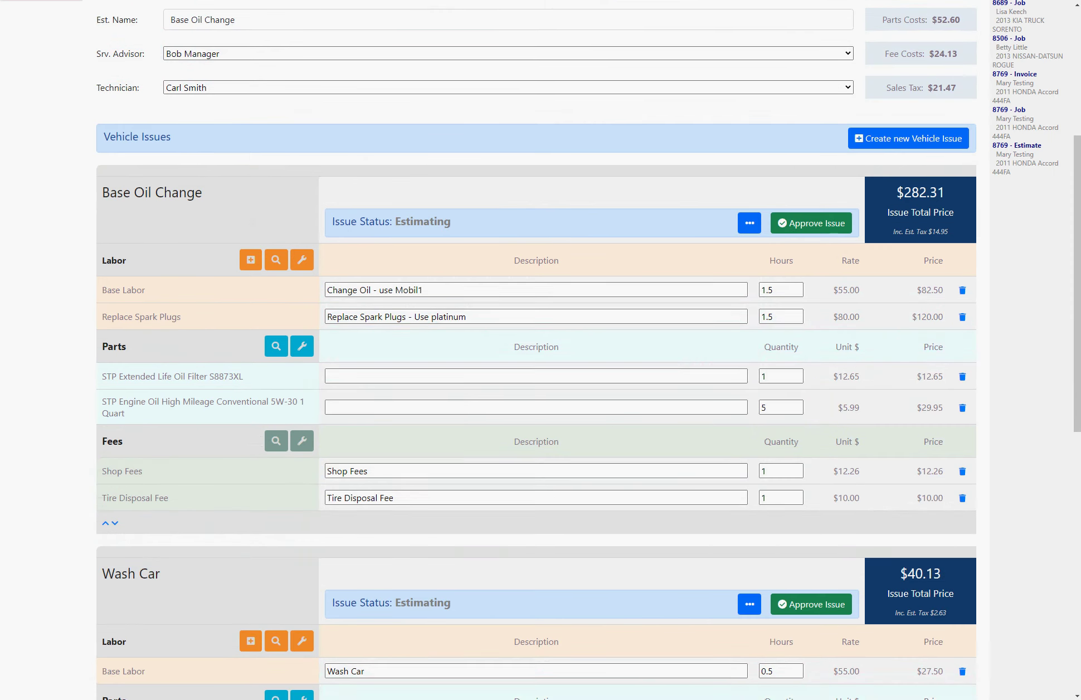
{"action": "scroll", "coordinate": [536, 350], "scroll_direction": "up", "scroll_amount": 3}
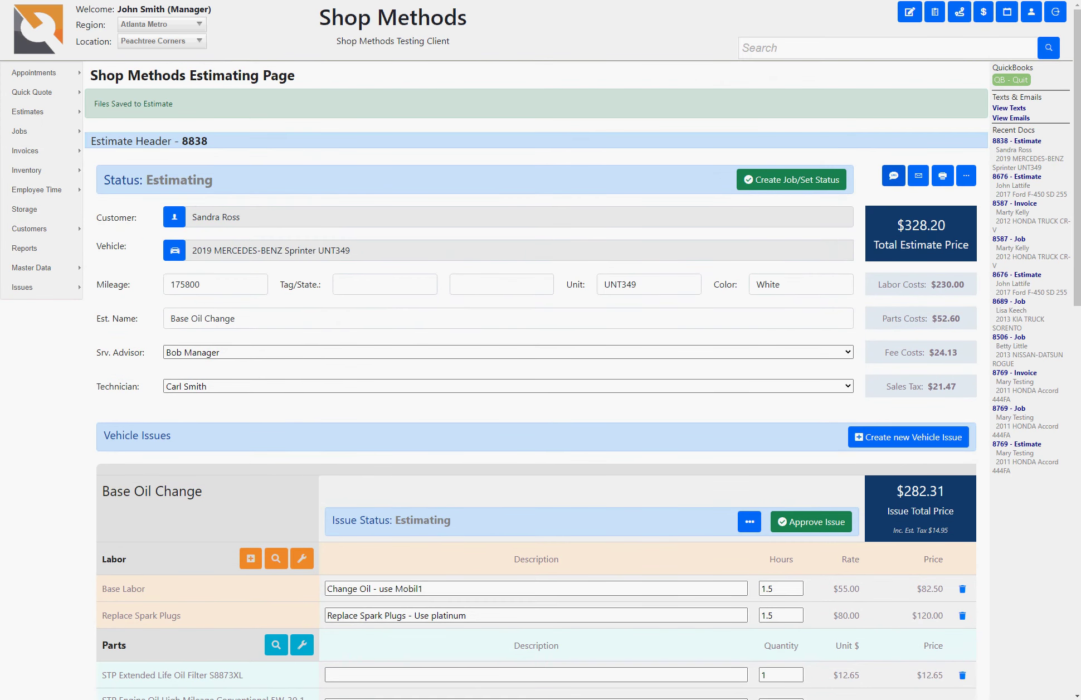
{"action": "left_click", "coordinate": [894, 176]}
{"action": "left_click", "coordinate": [570, 109]}
{"action": "type", "text": "This is a"}
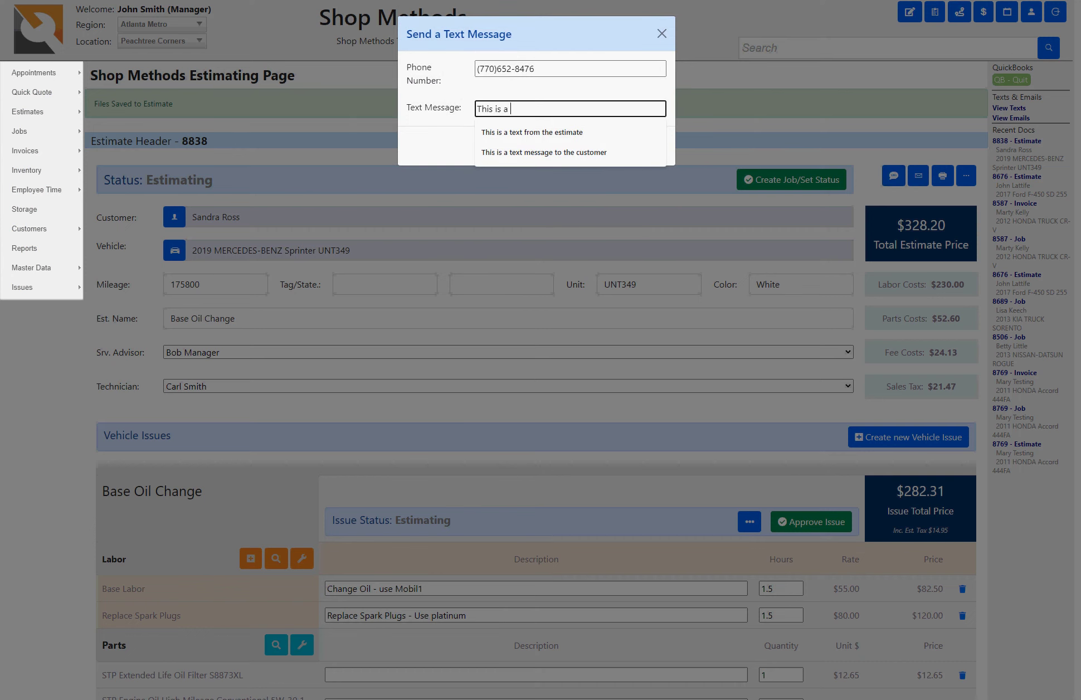
{"action": "key", "text": "Down"}
{"action": "key", "text": "Return"}
{"action": "left_click", "coordinate": [630, 146]}
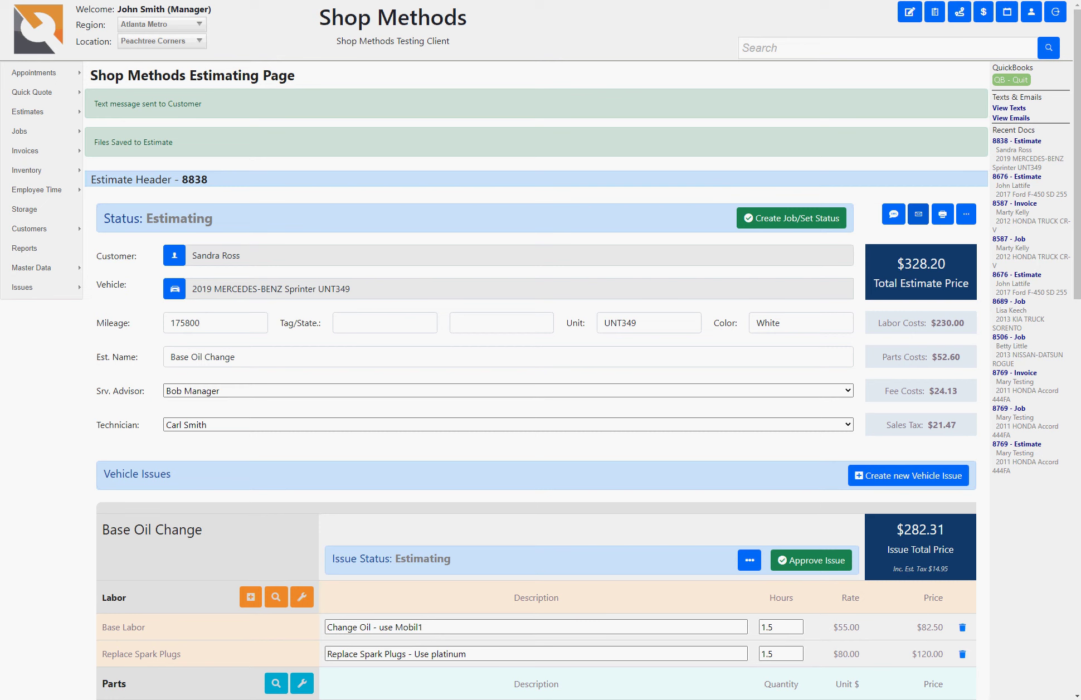
{"action": "left_click", "coordinate": [918, 214]}
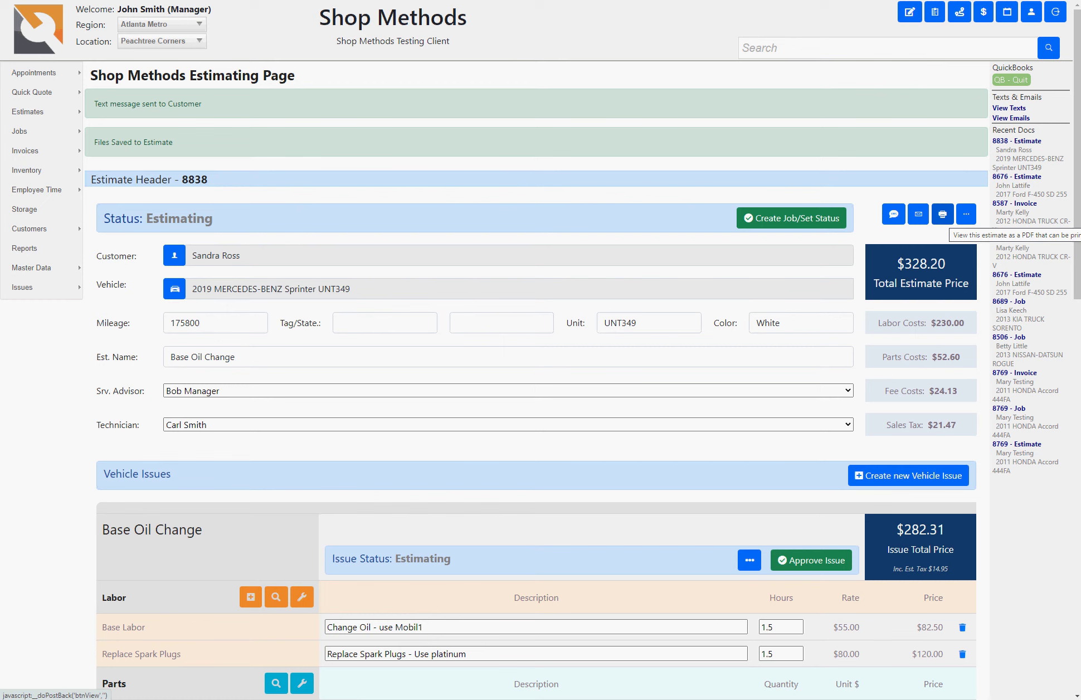
{"action": "left_click", "coordinate": [942, 215]}
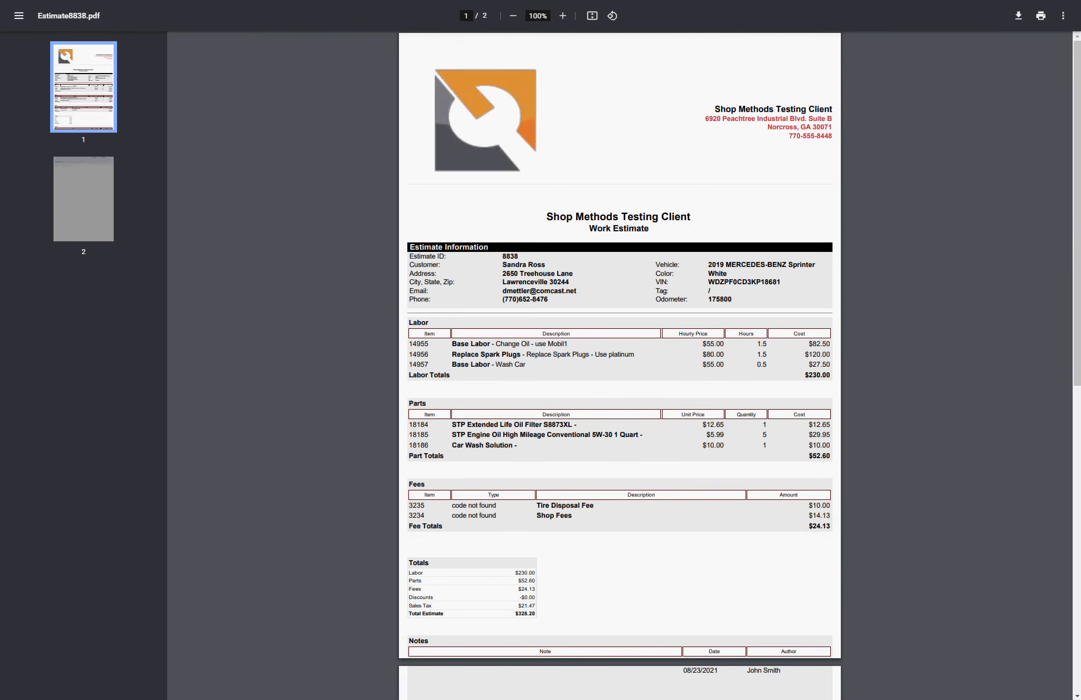
{"action": "scroll", "coordinate": [620, 363], "scroll_direction": "down", "scroll_amount": 7}
{"action": "scroll", "coordinate": [619, 362], "scroll_direction": "up", "scroll_amount": 5}
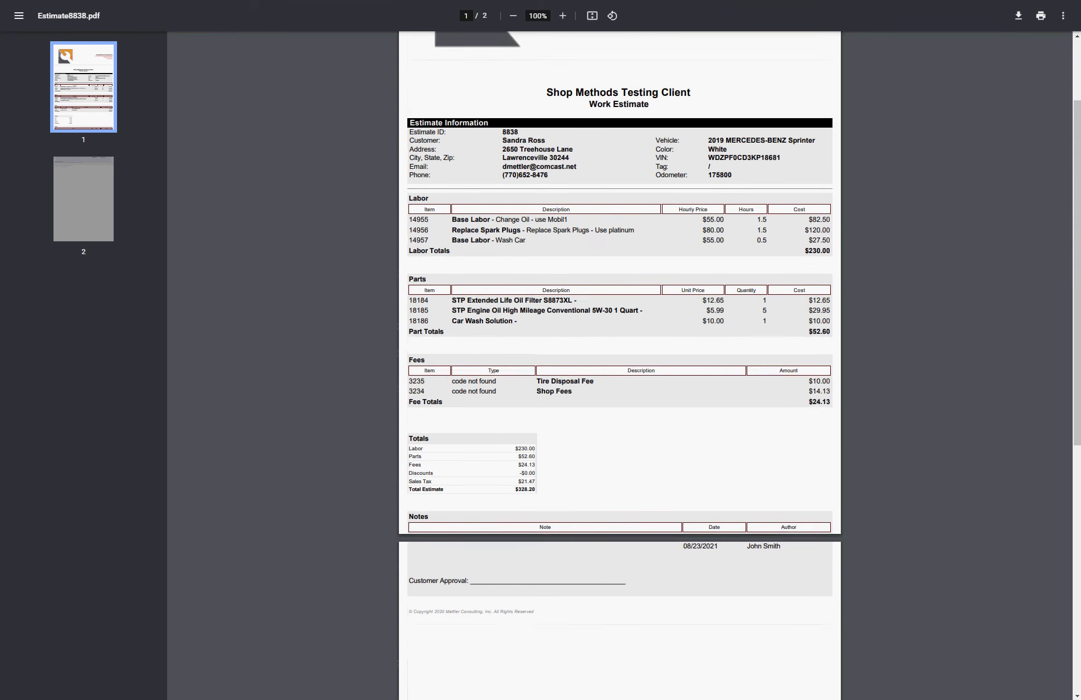
{"action": "key", "text": "ctrl+w"}
{"action": "scroll", "coordinate": [536, 350], "scroll_direction": "down", "scroll_amount": 14}
{"action": "scroll", "coordinate": [536, 350], "scroll_direction": "up", "scroll_amount": 3}
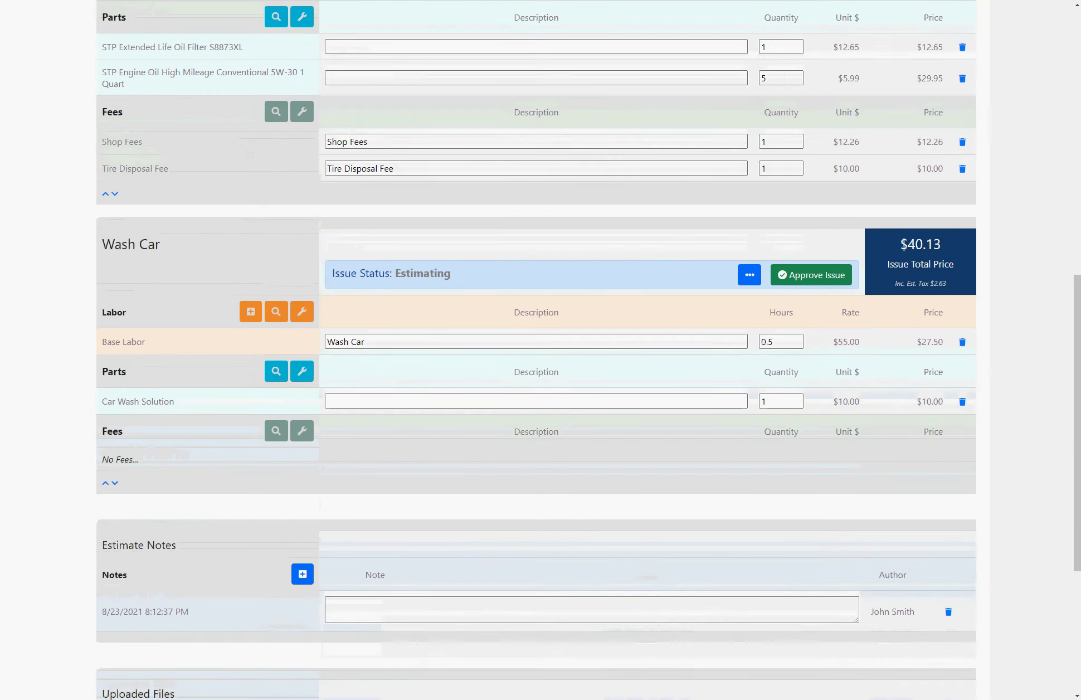
{"action": "scroll", "coordinate": [536, 350], "scroll_direction": "up", "scroll_amount": 11}
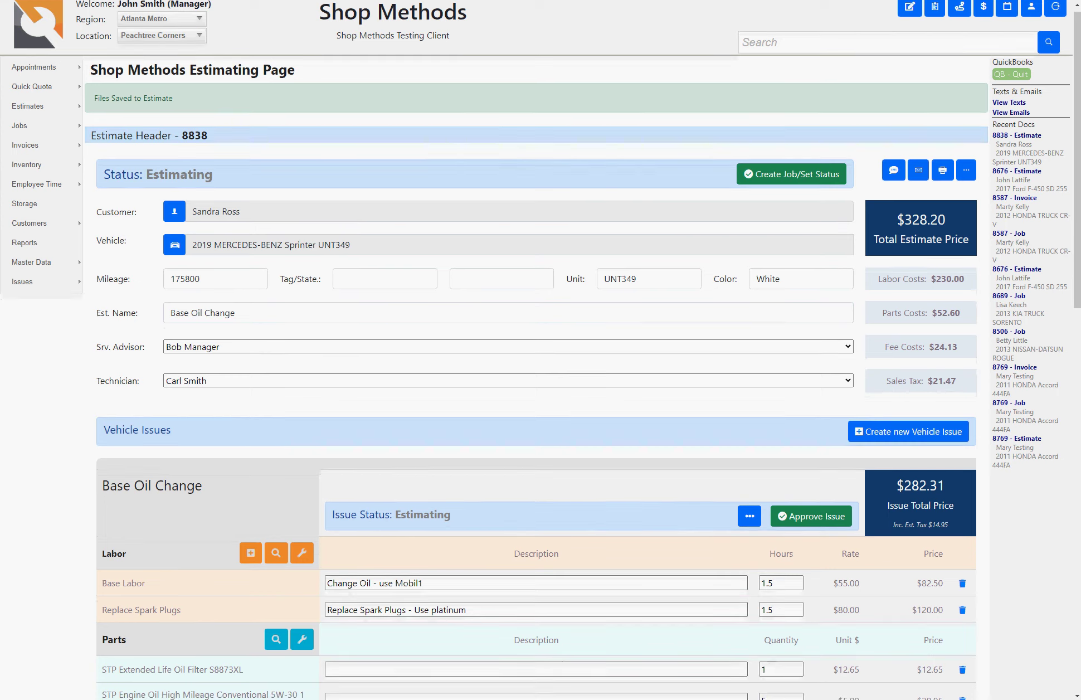
Step: Mark estimate 8838 as Customer Approval via Create Job/Set Status to start its job
{"action": "scroll", "coordinate": [536, 350], "scroll_direction": "down", "scroll_amount": 9}
{"action": "scroll", "coordinate": [536, 350], "scroll_direction": "up", "scroll_amount": 8}
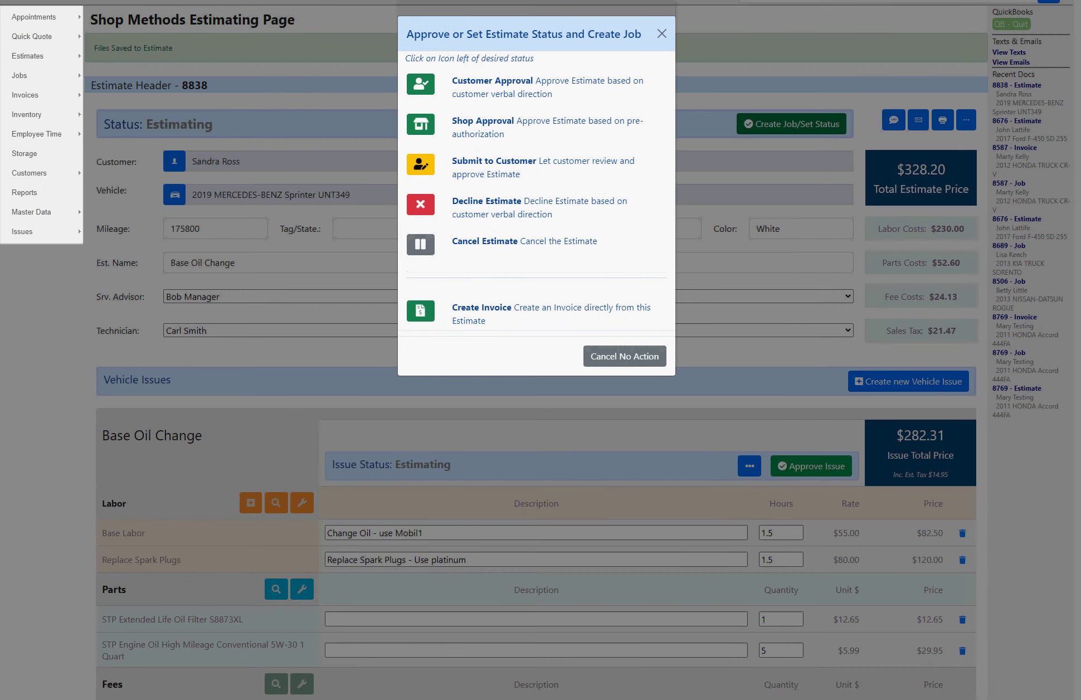
{"action": "left_click", "coordinate": [662, 34]}
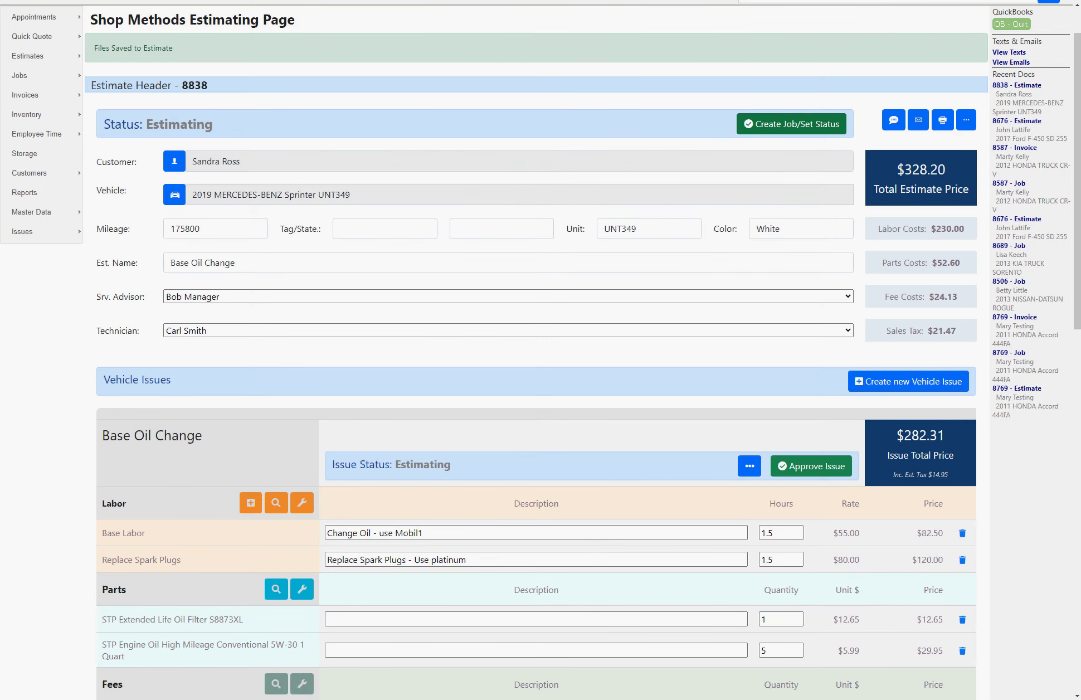
{"action": "key", "text": "Return"}
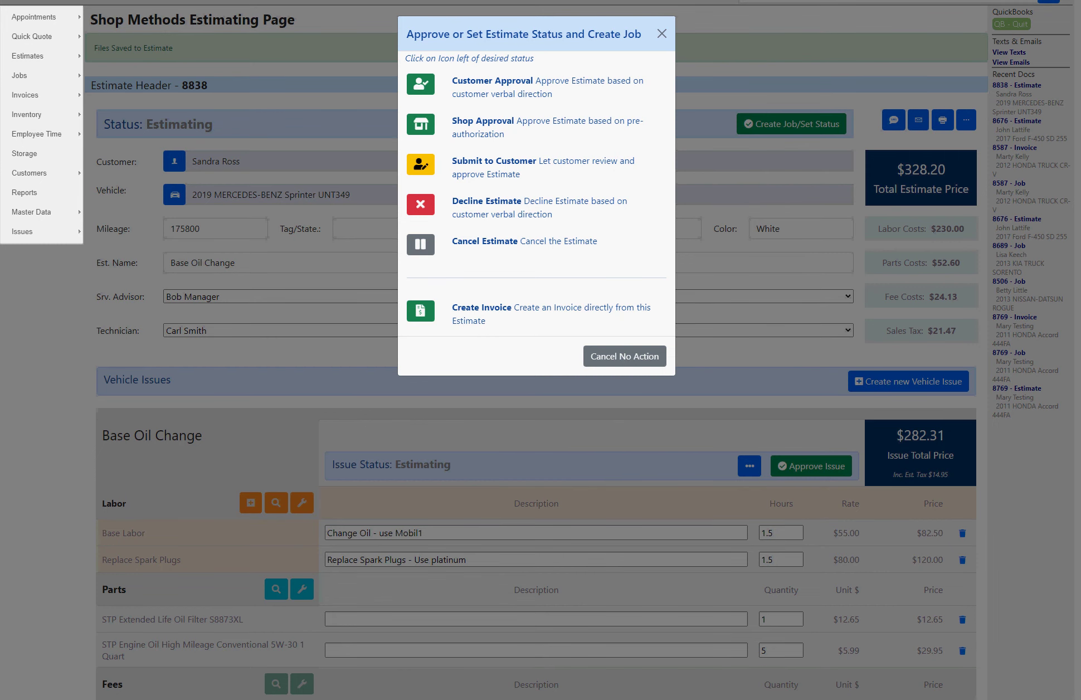
{"action": "left_click", "coordinate": [420, 124]}
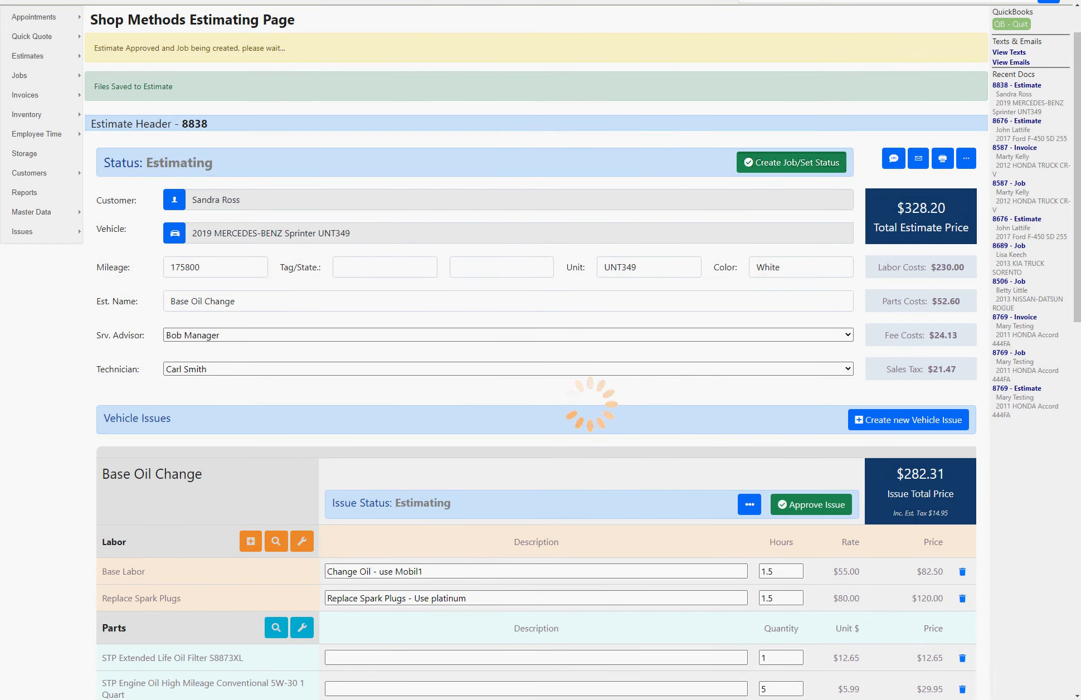